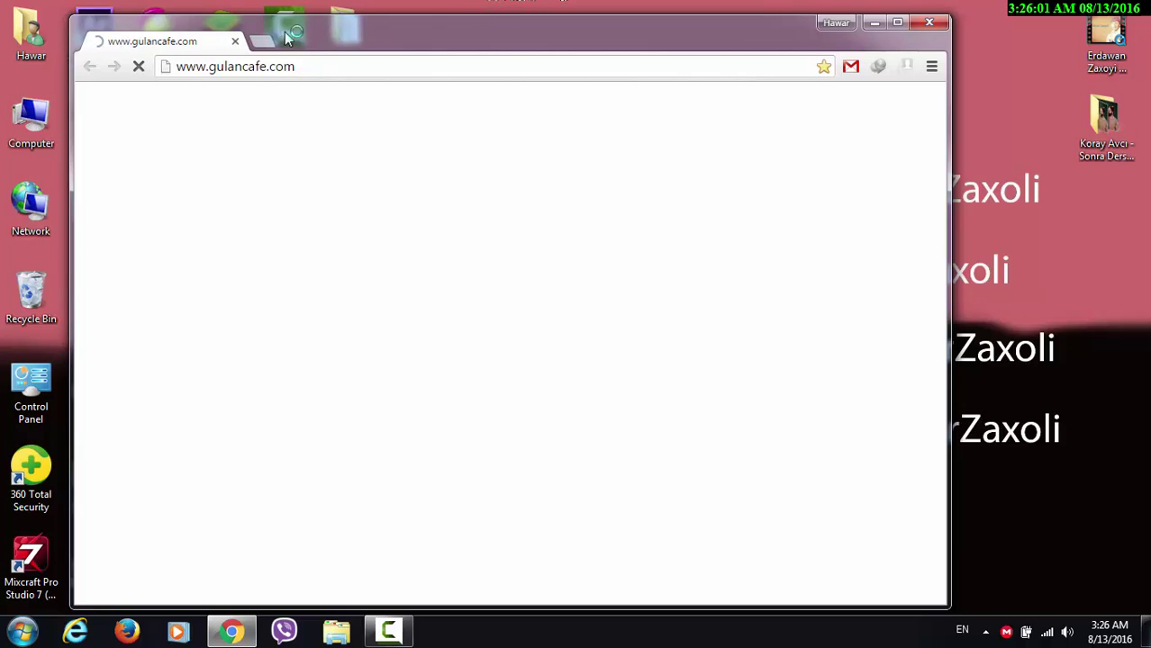
# Replace the loading gulancafe.com page with a blank browser tab and minimize the browser window.
pyautogui.click(260, 41)
pyautogui.click(235, 41)
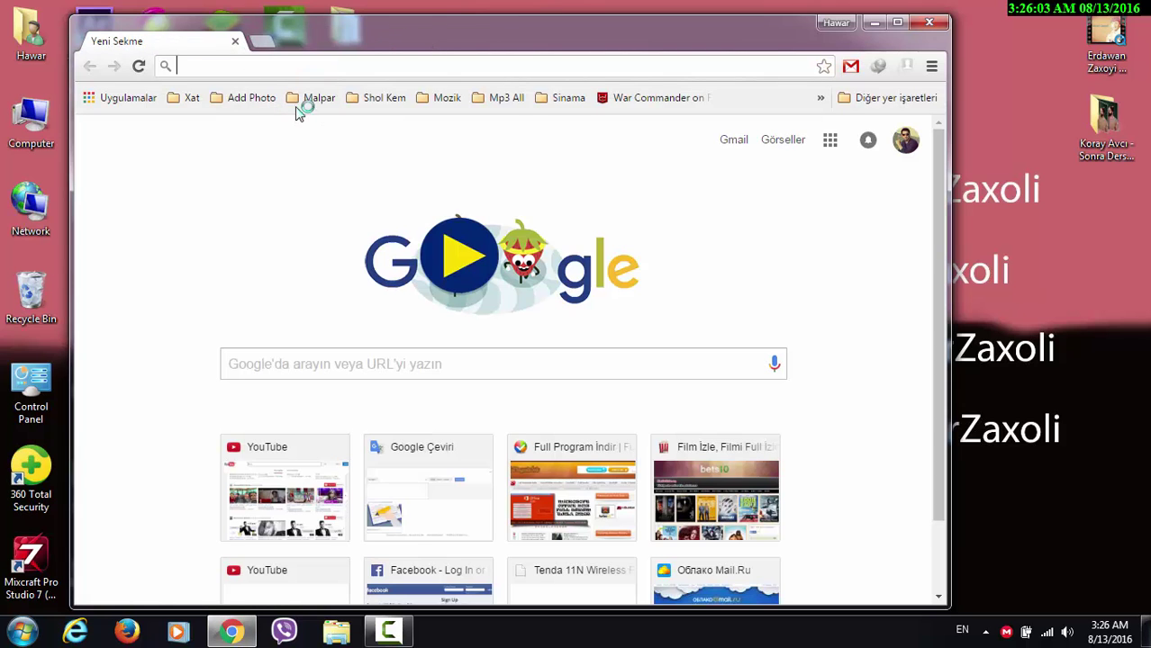
pyautogui.moveTo(425, 29); pyautogui.dragTo(451, 48)
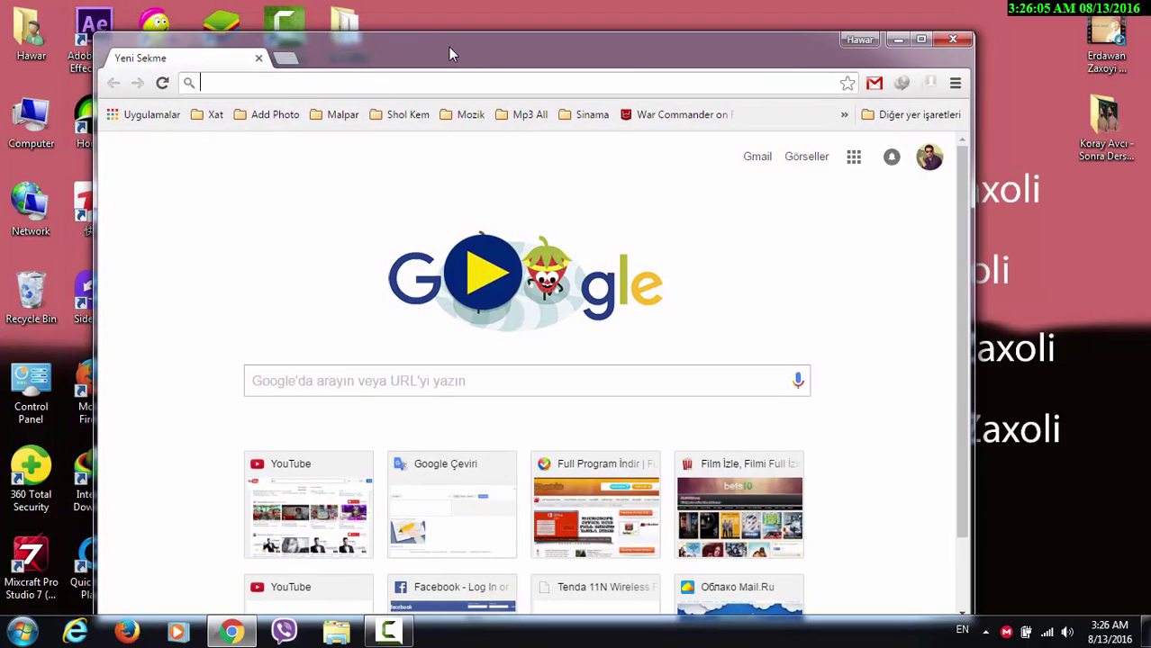
pyautogui.click(898, 39)
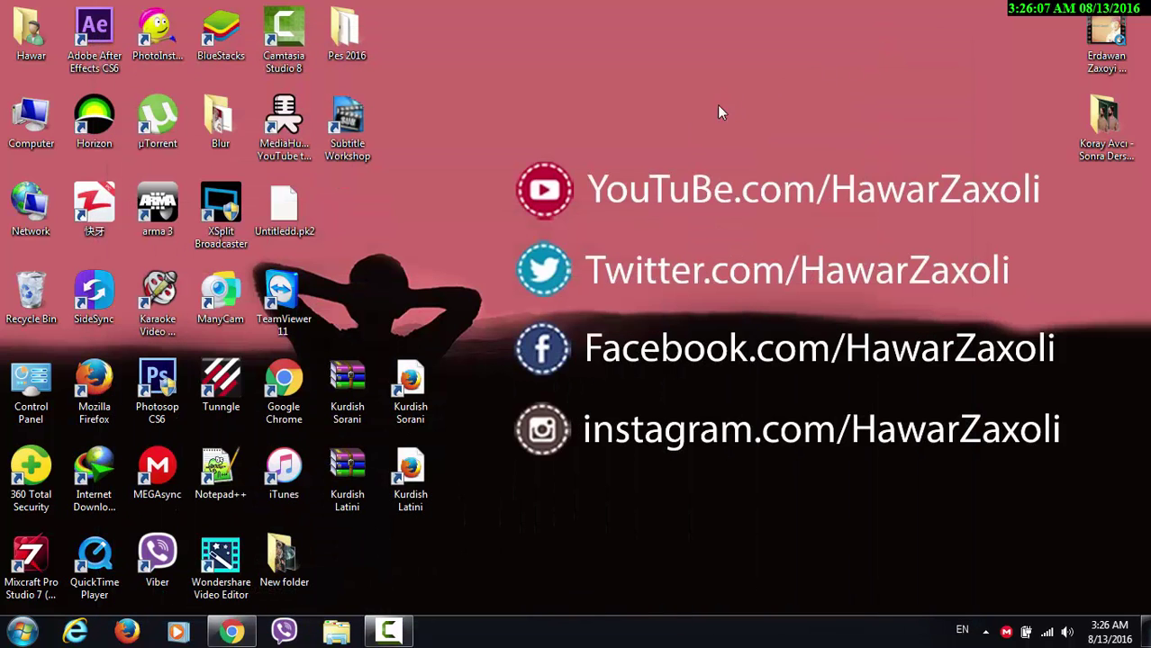
# Refresh the desktop and move the Kurdish Sorani and Kurdish Latini archives up beside the Subtitle Workshop shortcut.
pyautogui.rightClick(601, 175)
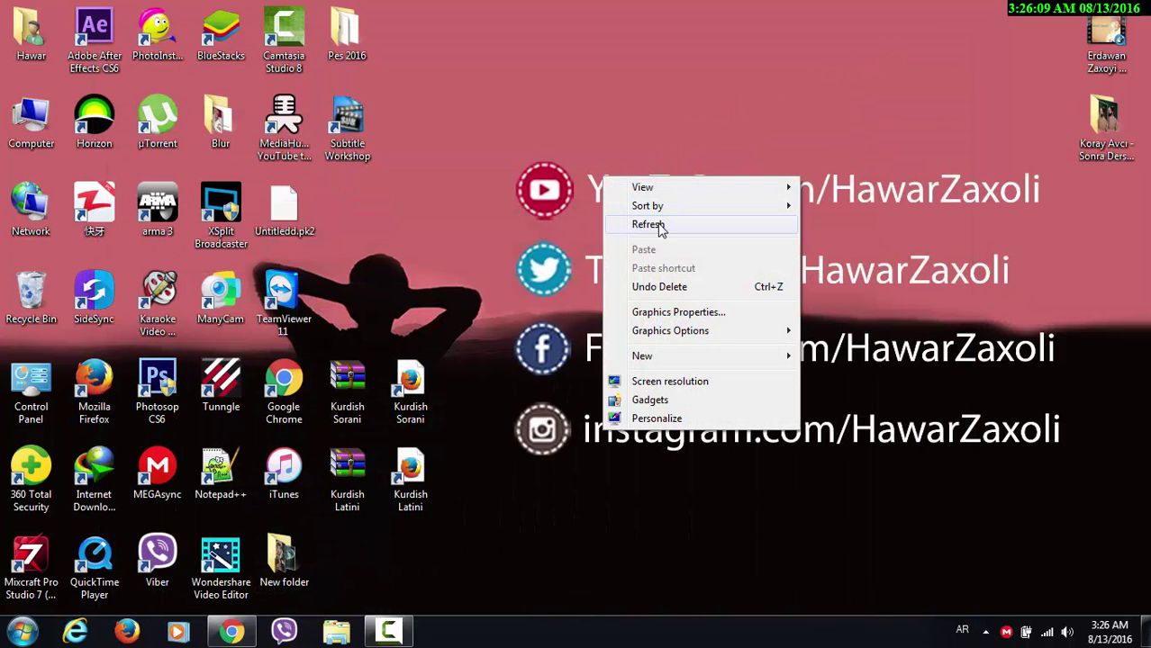
pyautogui.click(648, 225)
pyautogui.moveTo(365, 289); pyautogui.dragTo(451, 233)
pyautogui.click(495, 285)
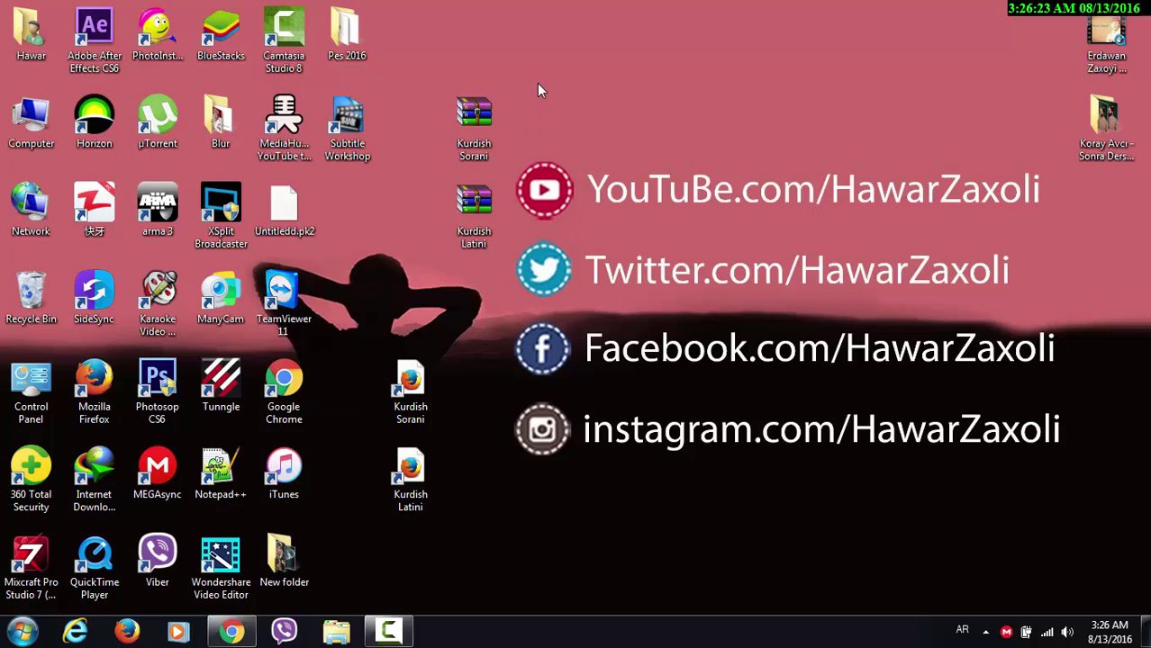
pyautogui.moveTo(536, 83); pyautogui.dragTo(421, 254)
pyautogui.click(482, 184)
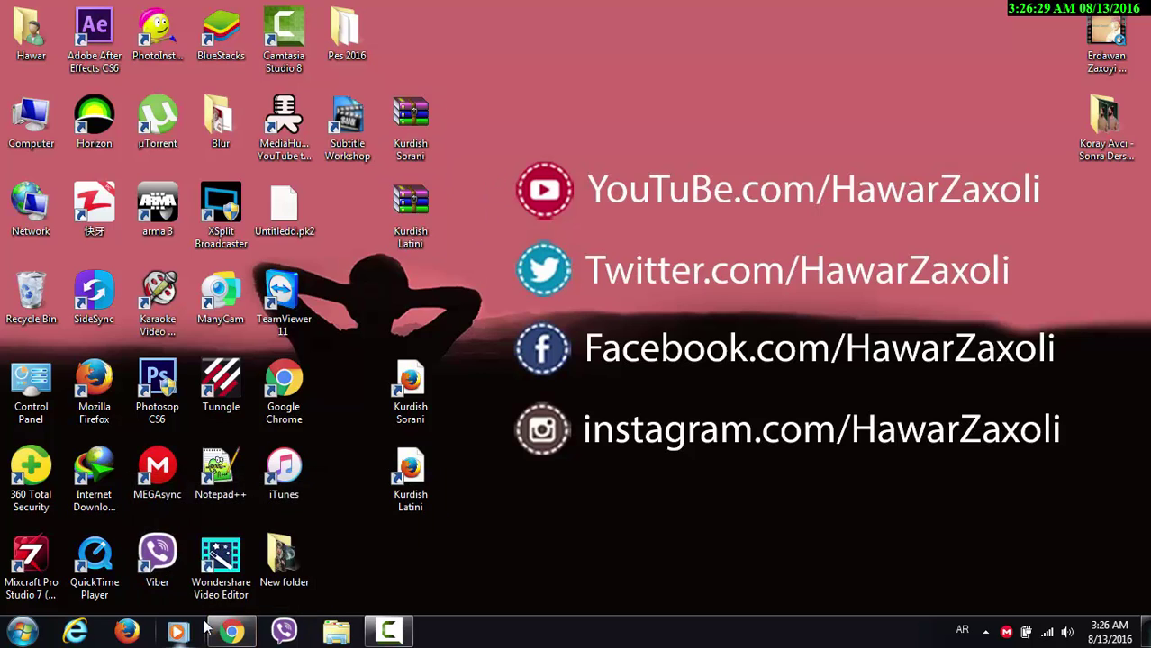
pyautogui.click(232, 631)
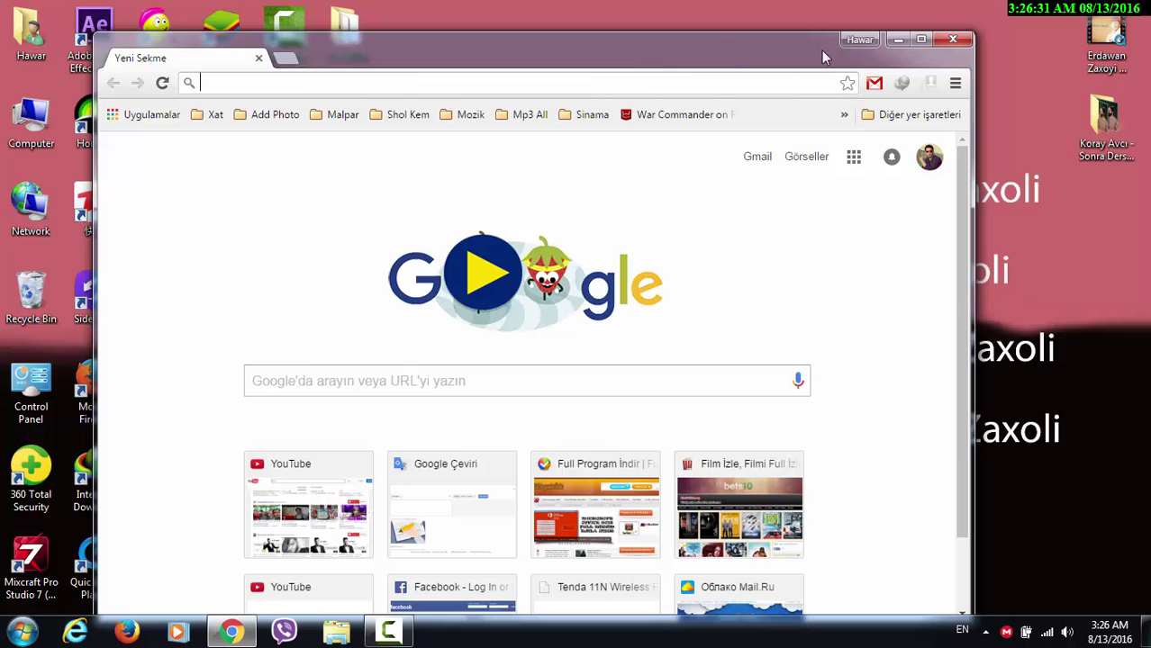
pyautogui.moveTo(731, 59); pyautogui.dragTo(714, 207)
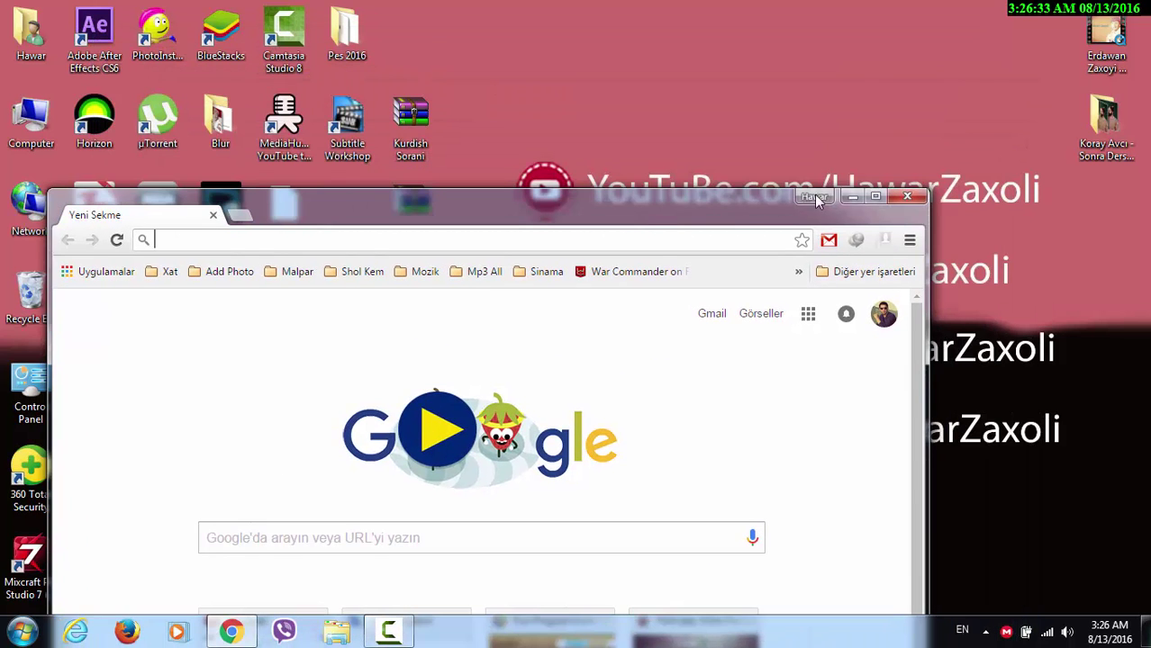
pyautogui.click(850, 198)
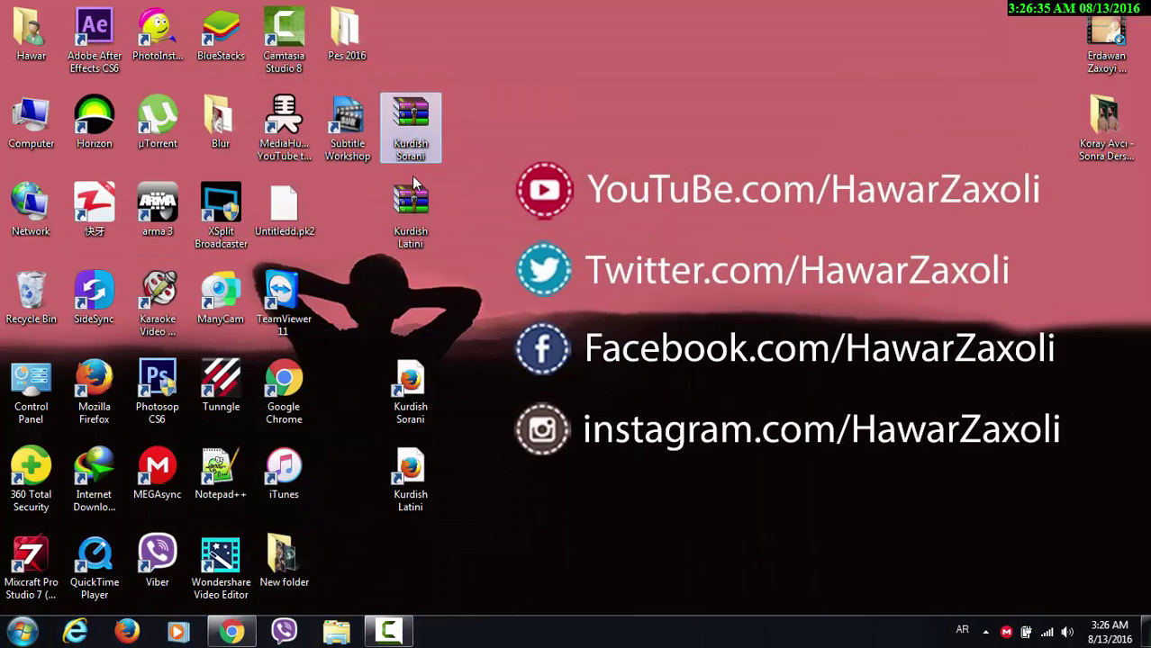
# Switch to Chrome, search the web for Winrar and open the Turkish WinRAR pre-download page.
pyautogui.click(238, 633)
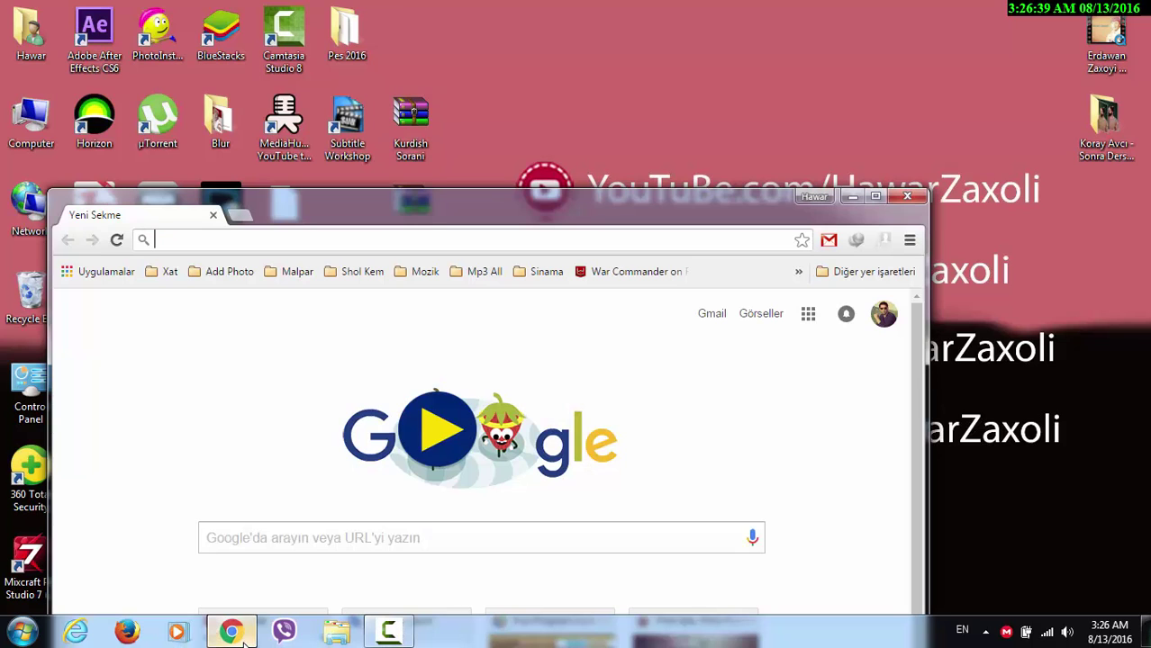
pyautogui.write('Winrar')
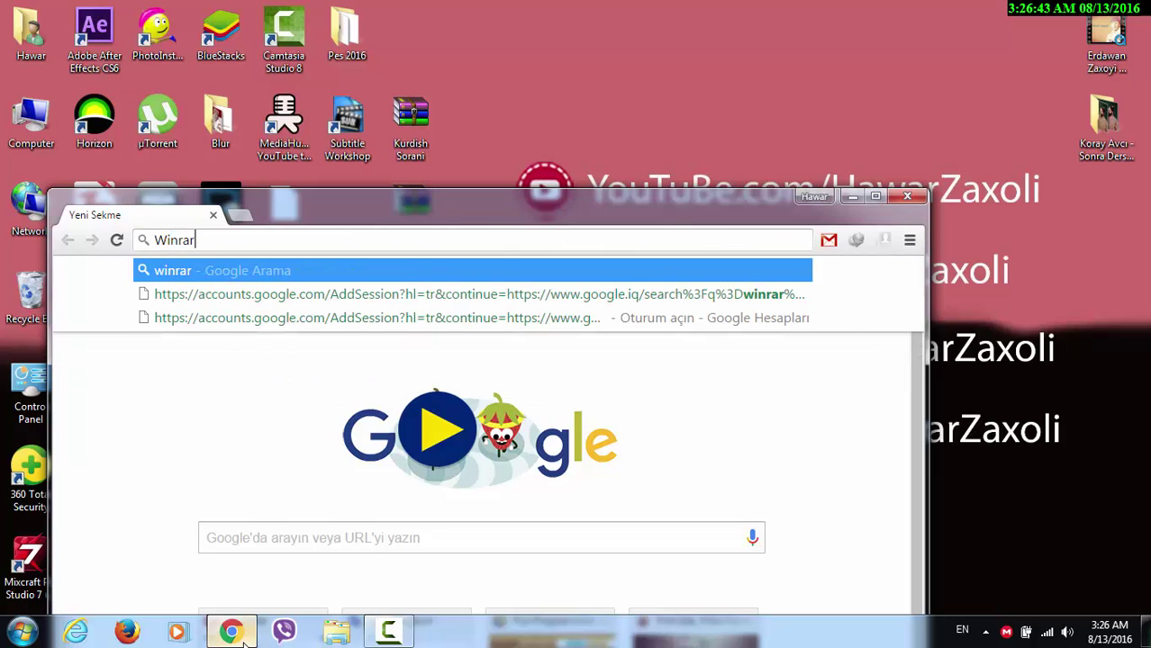
pyautogui.press('Return')
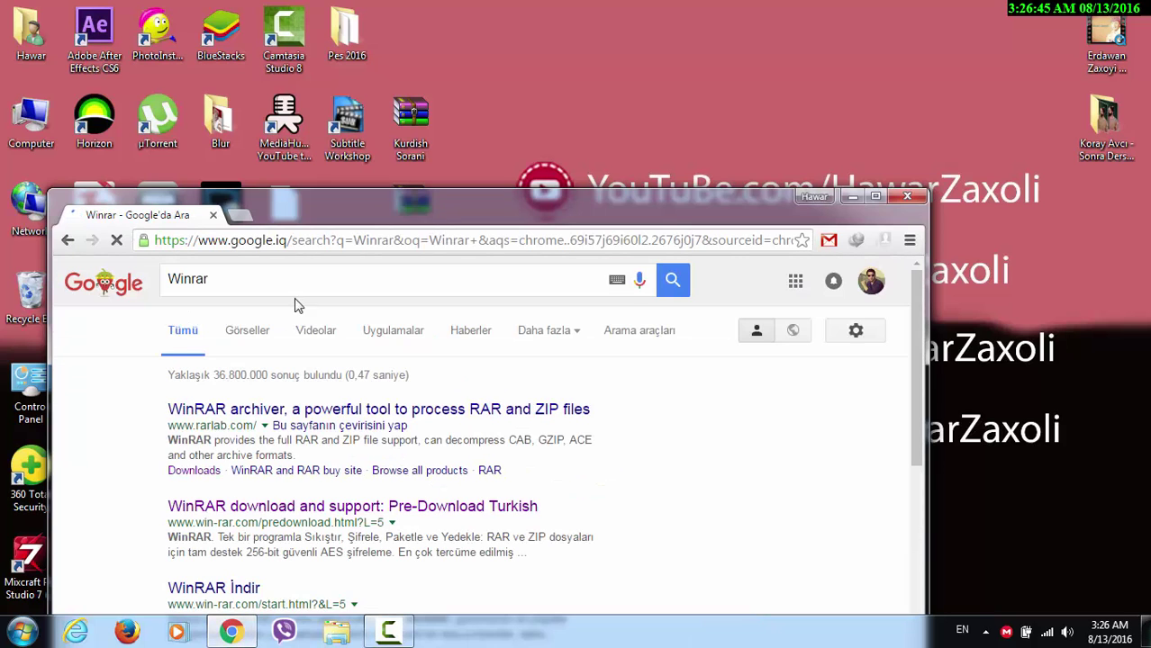
pyautogui.scroll(-2, 276, 540)
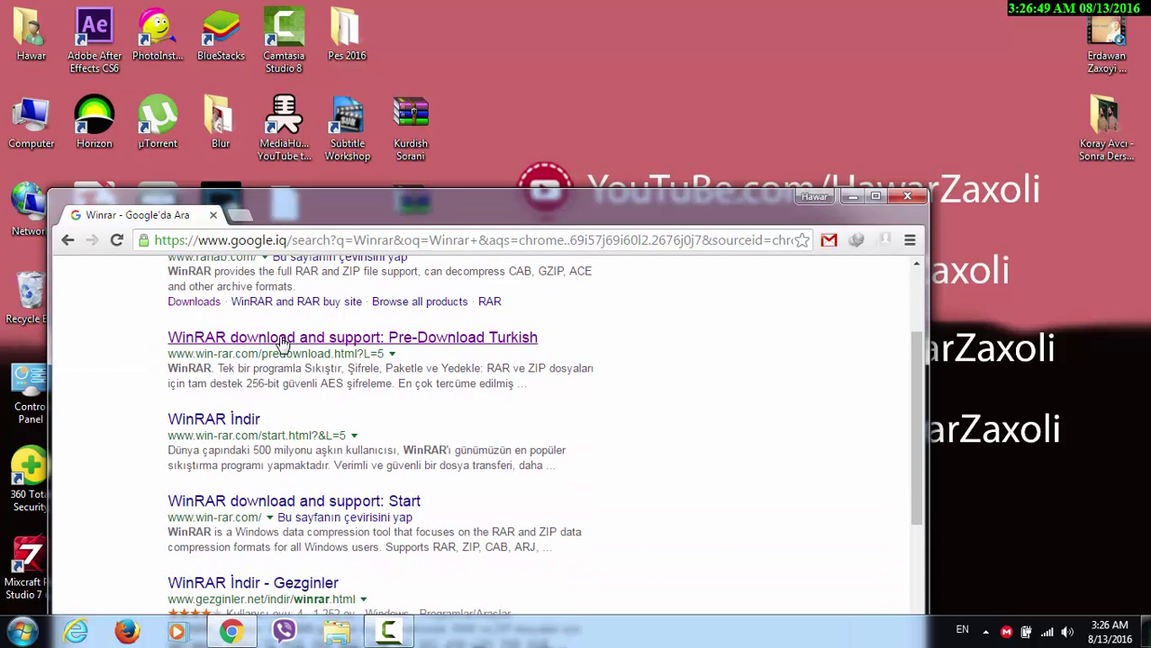
pyautogui.scroll(1, 280, 333)
pyautogui.click(255, 423)
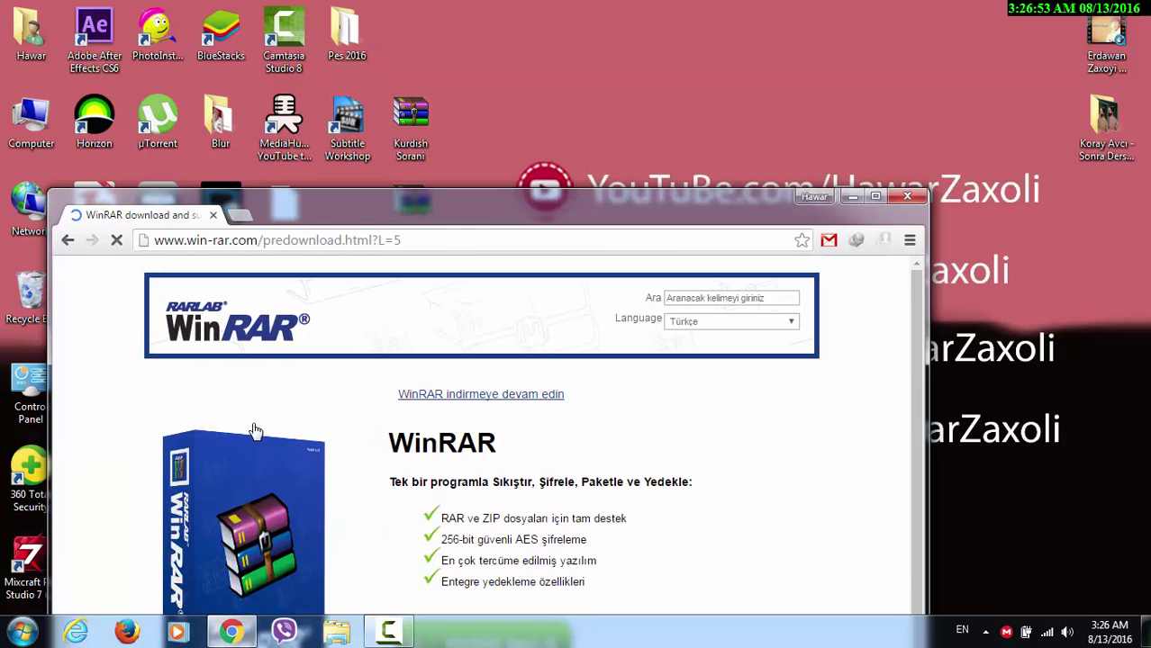
# Request the WinRAR installer download from the maximized page, then cancel the download and close the browser.
pyautogui.click(873, 196)
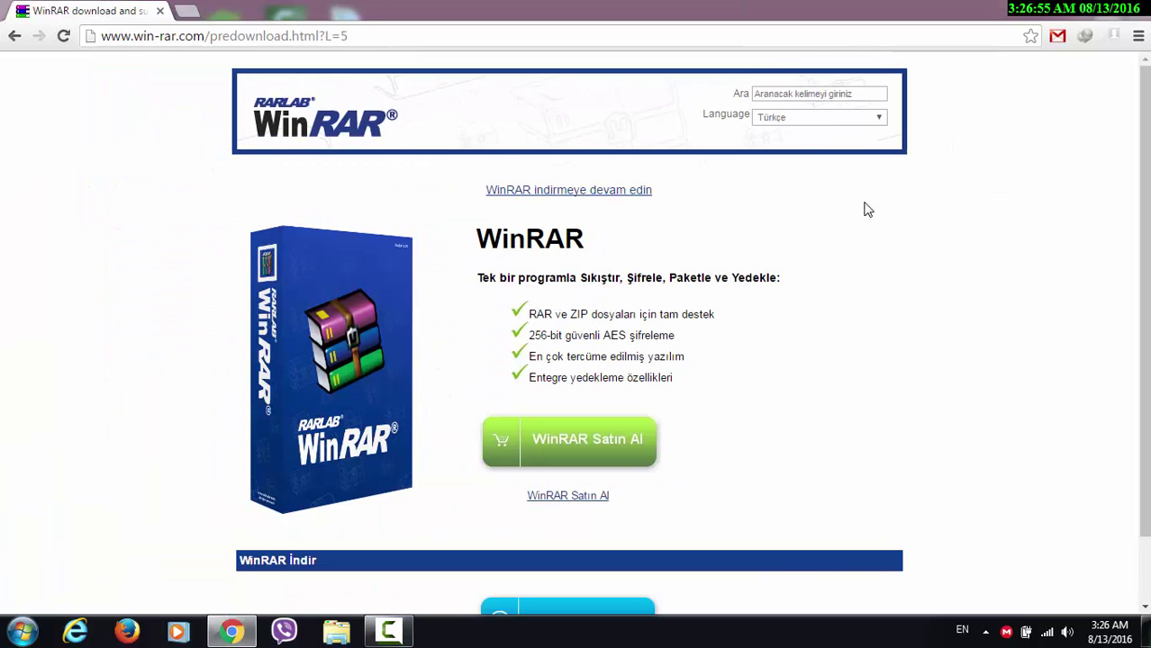
pyautogui.scroll(-2, 675, 310)
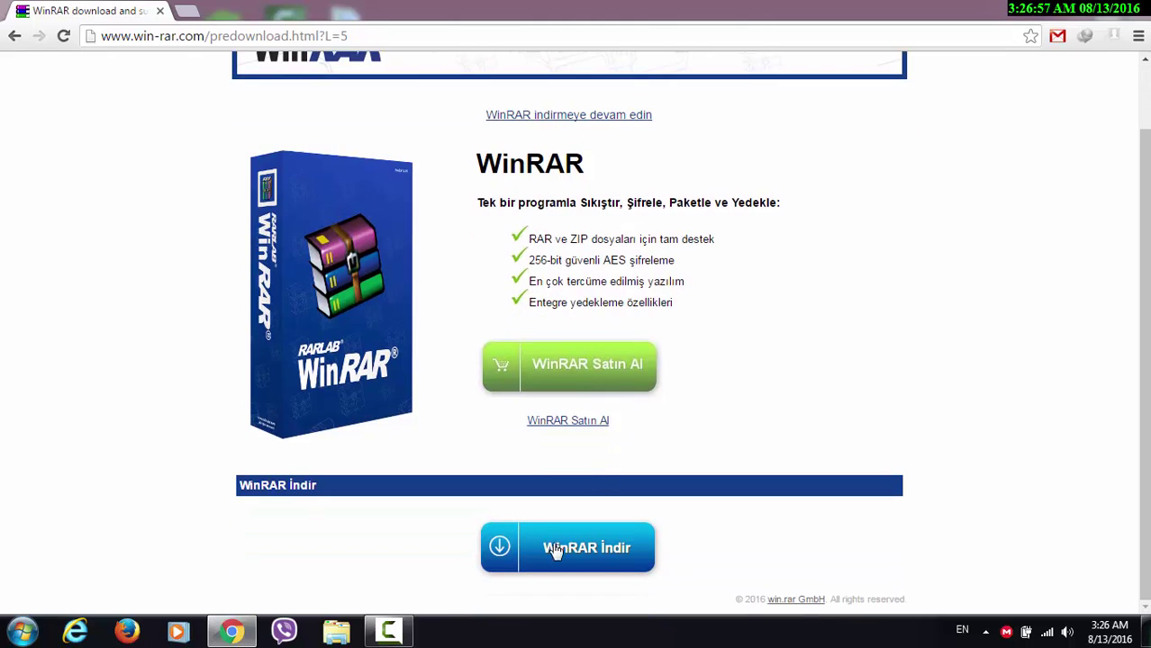
pyautogui.click(598, 551)
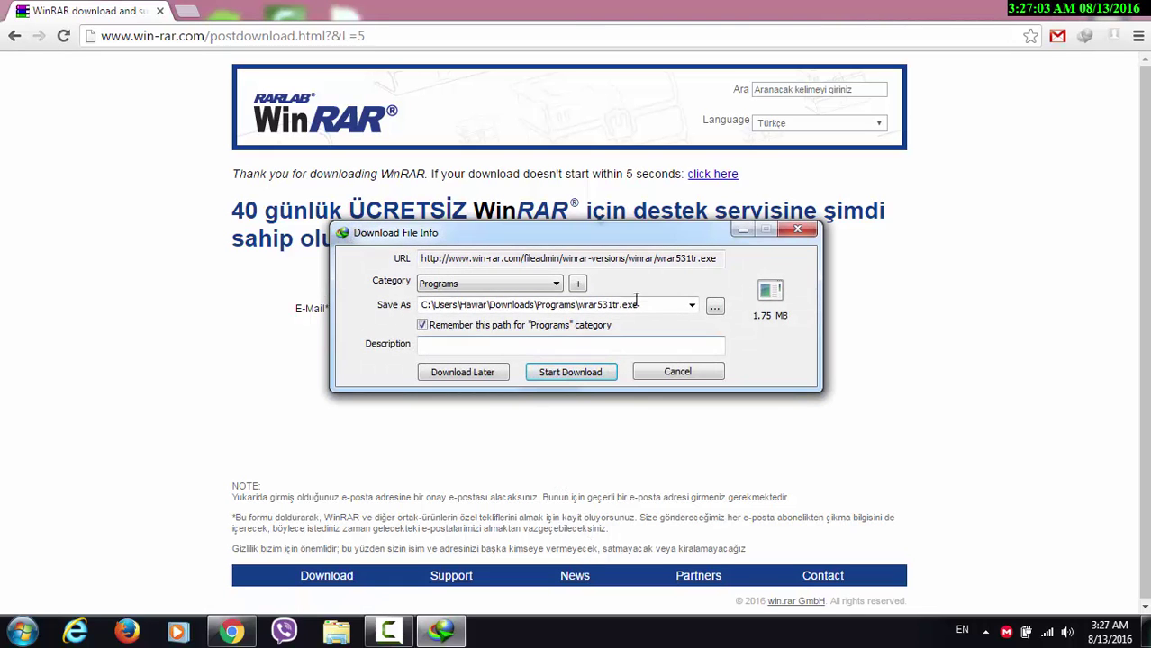
pyautogui.click(669, 306)
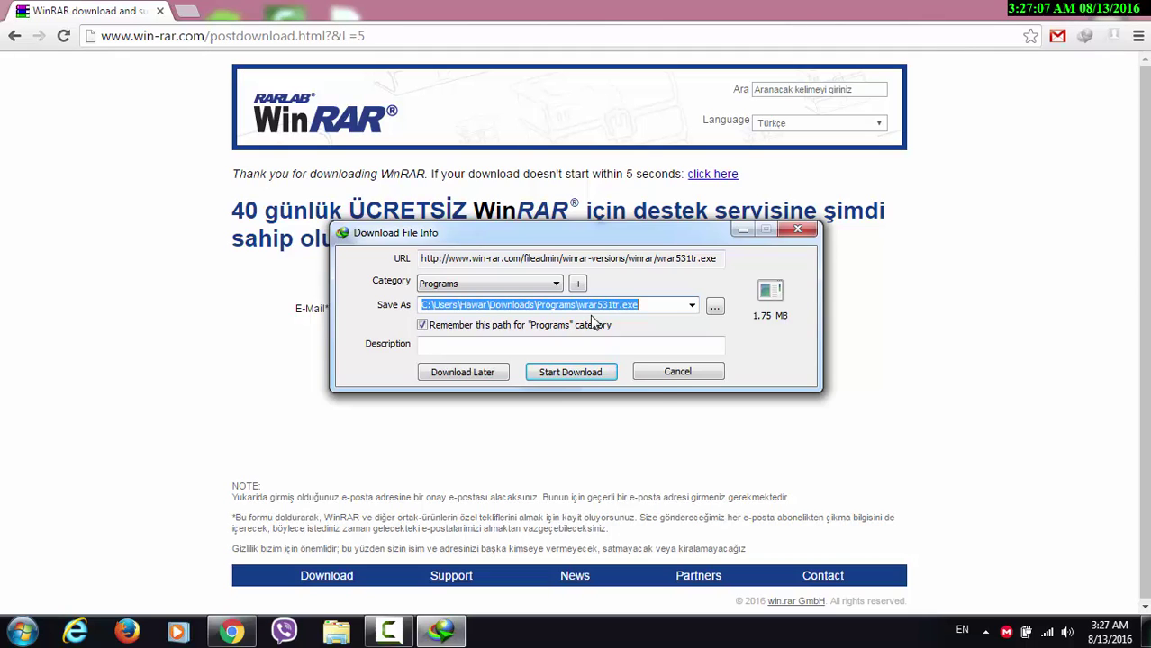
pyautogui.click(664, 378)
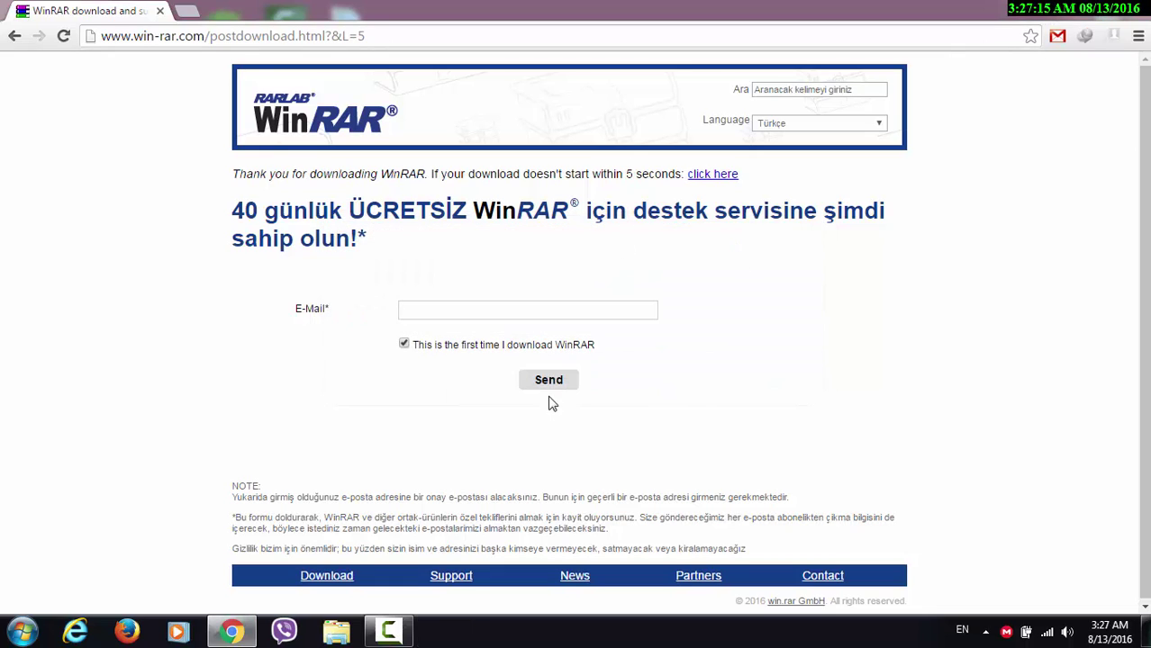
pyautogui.click(1132, 7)
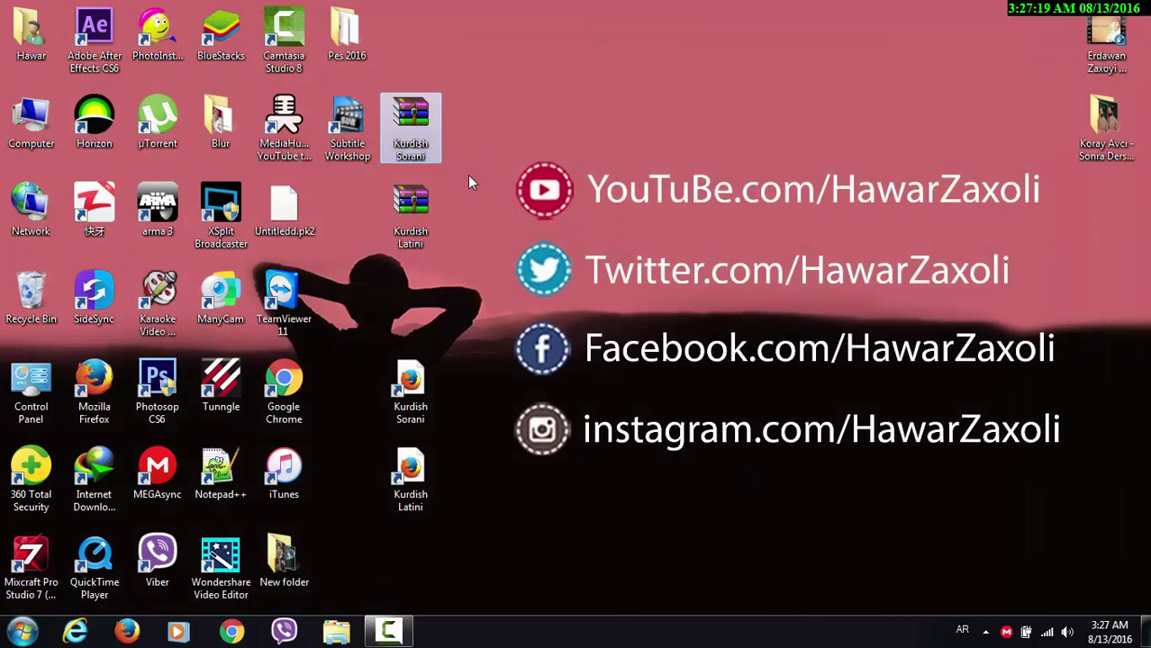
# Open the Kurdish Sorani archive with its window clear of the icons and extract its Kurdish Sorani folder to the desktop.
pyautogui.moveTo(423, 144); pyautogui.dragTo(532, 133)
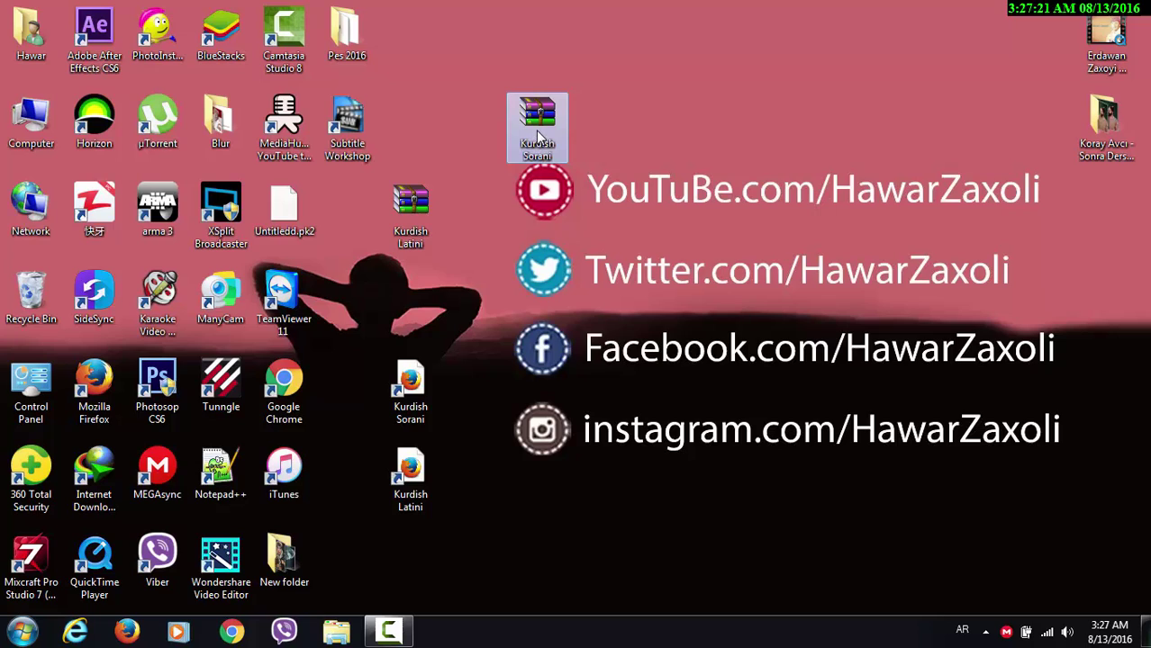
pyautogui.rightClick(535, 123)
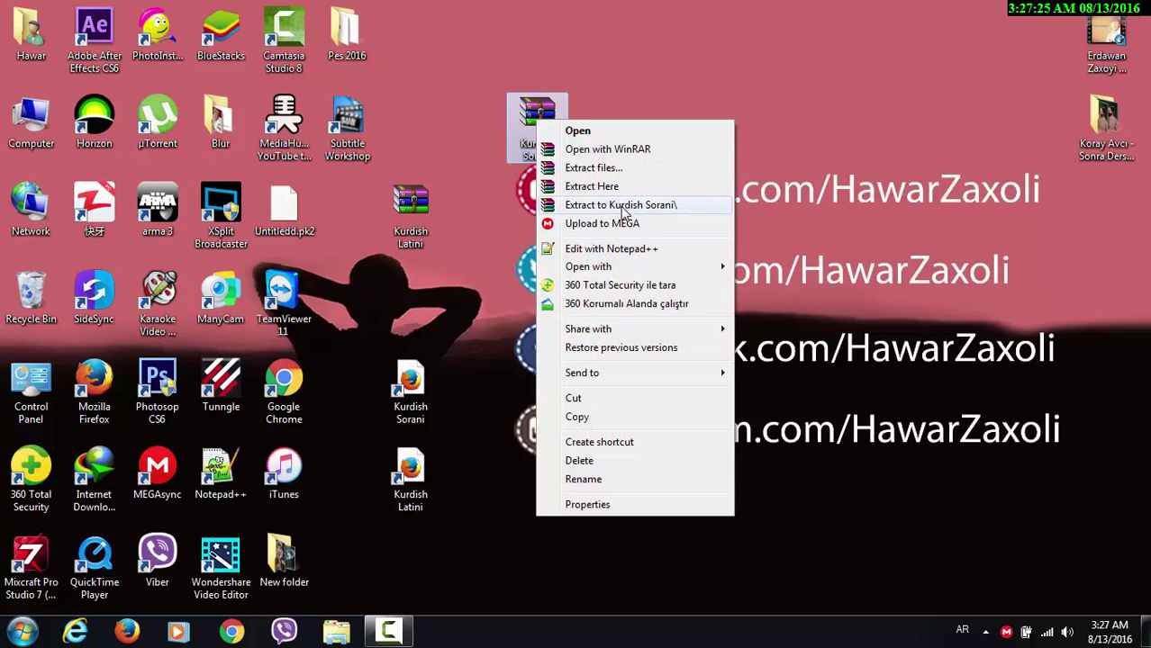
pyautogui.click(590, 134)
pyautogui.moveTo(485, 98); pyautogui.dragTo(987, 98)
pyautogui.click(621, 258)
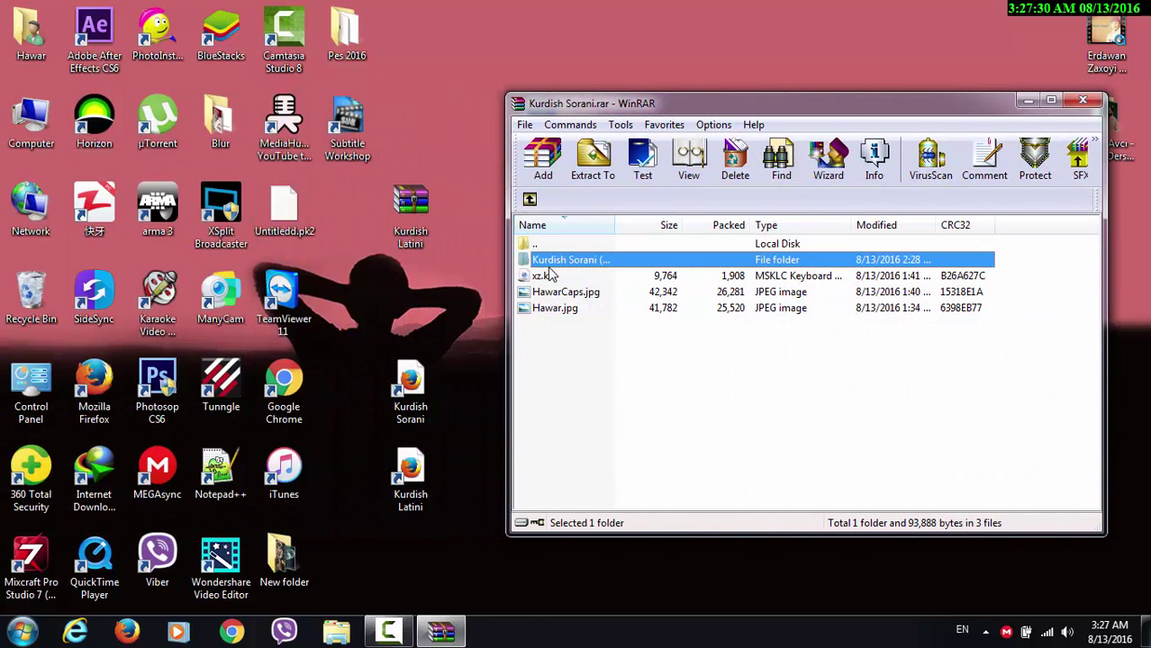
pyautogui.click(353, 239)
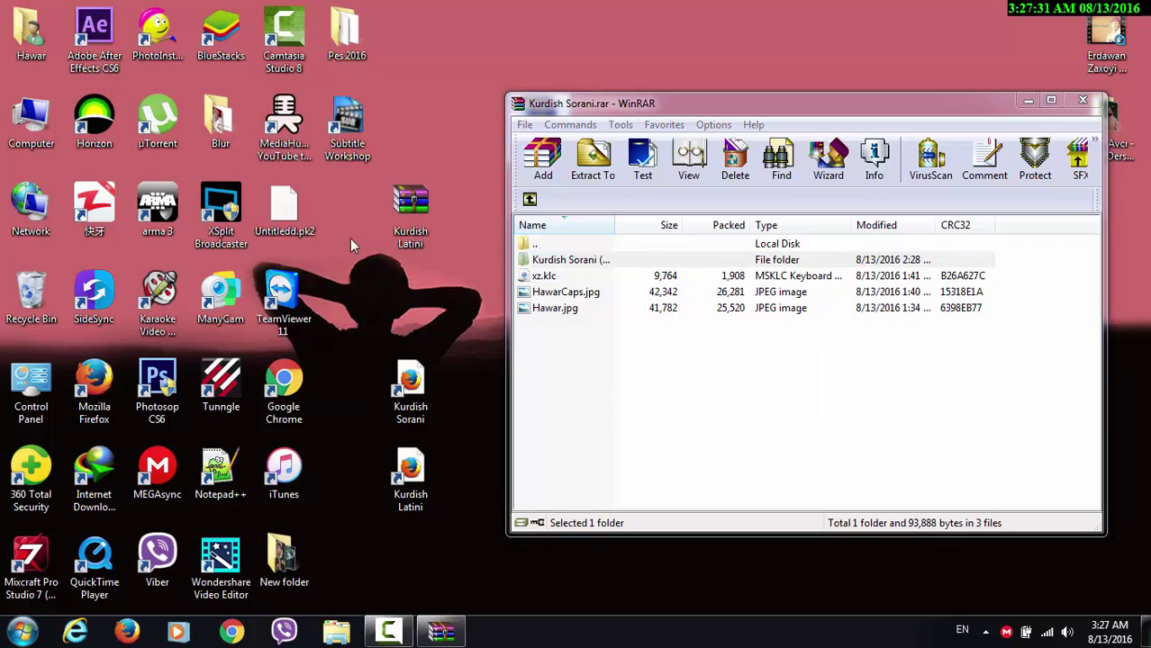
pyautogui.hotkey('alt', 'shift')
# Extract the Kurdish Latini folder from the Kurdish Latini archive to the desktop and close both archive windows.
pyautogui.doubleClick(410, 209)
pyautogui.moveTo(514, 118); pyautogui.dragTo(971, 157)
pyautogui.moveTo(504, 300); pyautogui.dragTo(354, 285)
pyautogui.click(1039, 141)
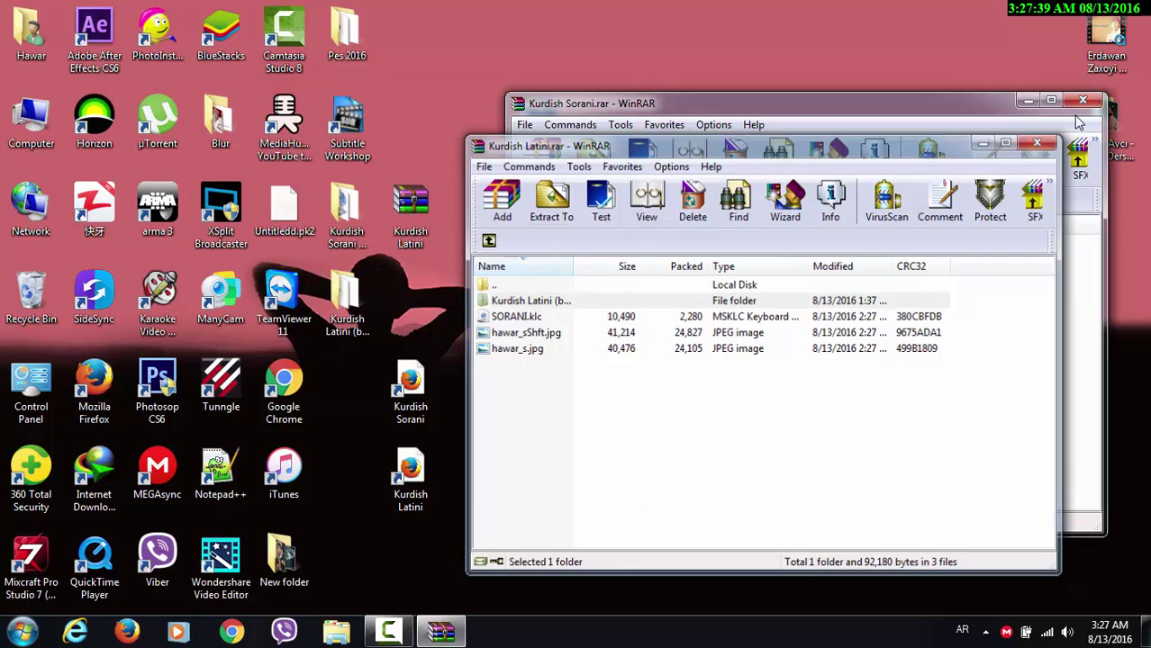
pyautogui.click(1082, 99)
# Place the Kurdish Latini archive above the Kurdish Sorani archive and stack the two extracted folders in the column beside them.
pyautogui.moveTo(508, 87); pyautogui.dragTo(538, 46)
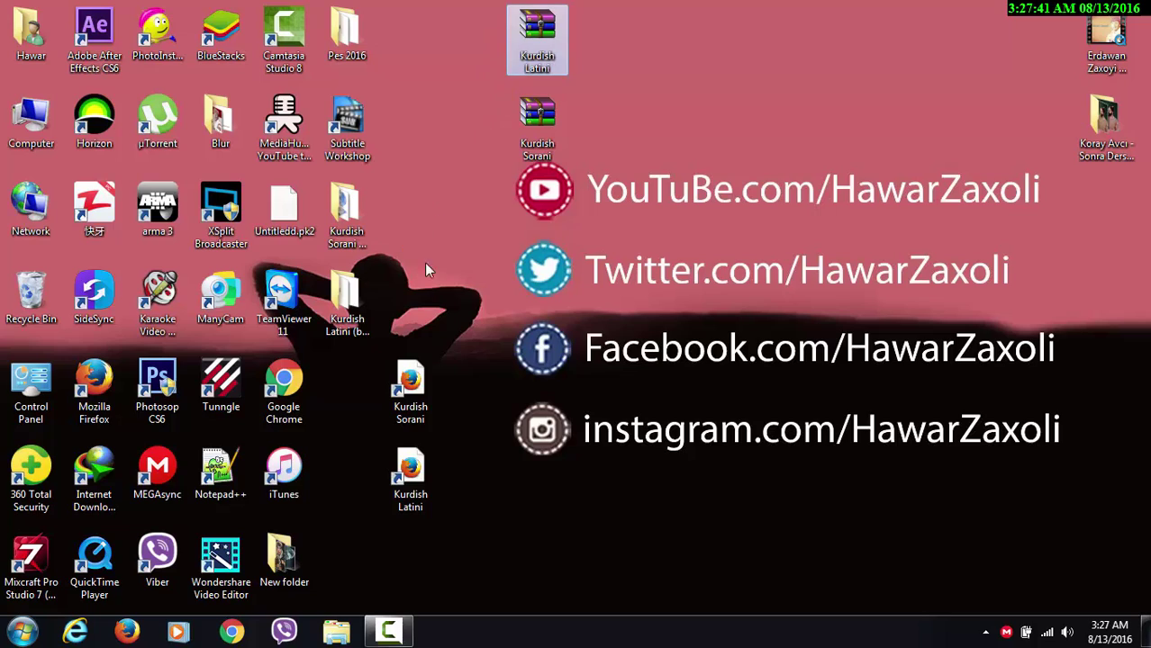
pyautogui.moveTo(352, 215); pyautogui.dragTo(470, 220)
pyautogui.moveTo(347, 300); pyautogui.dragTo(474, 308)
pyautogui.click(472, 236)
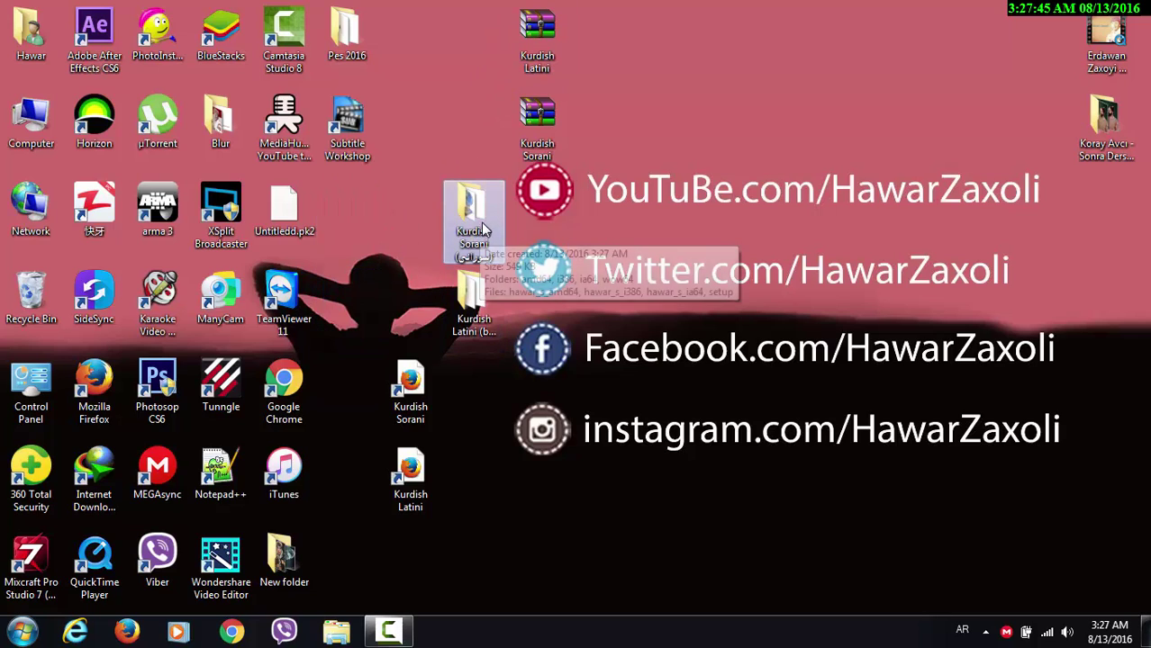
pyautogui.moveTo(401, 312); pyautogui.dragTo(402, 532)
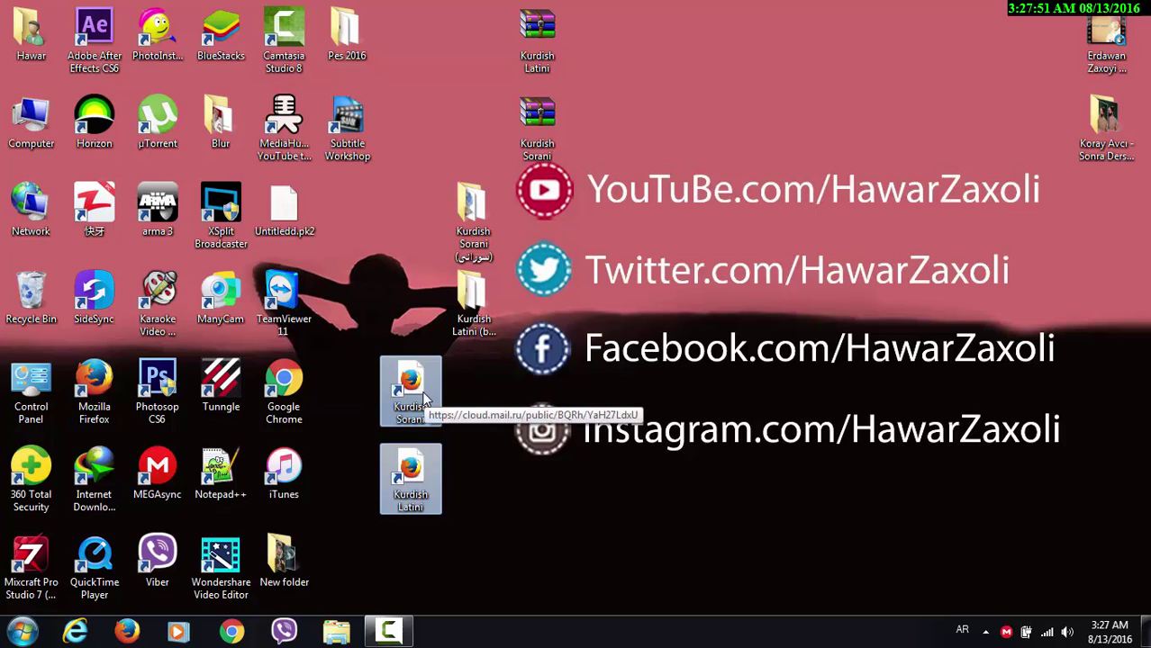
# Open the extracted Kurdish Sorani folder and install the keyboard by running setup as administrator.
pyautogui.click(470, 214)
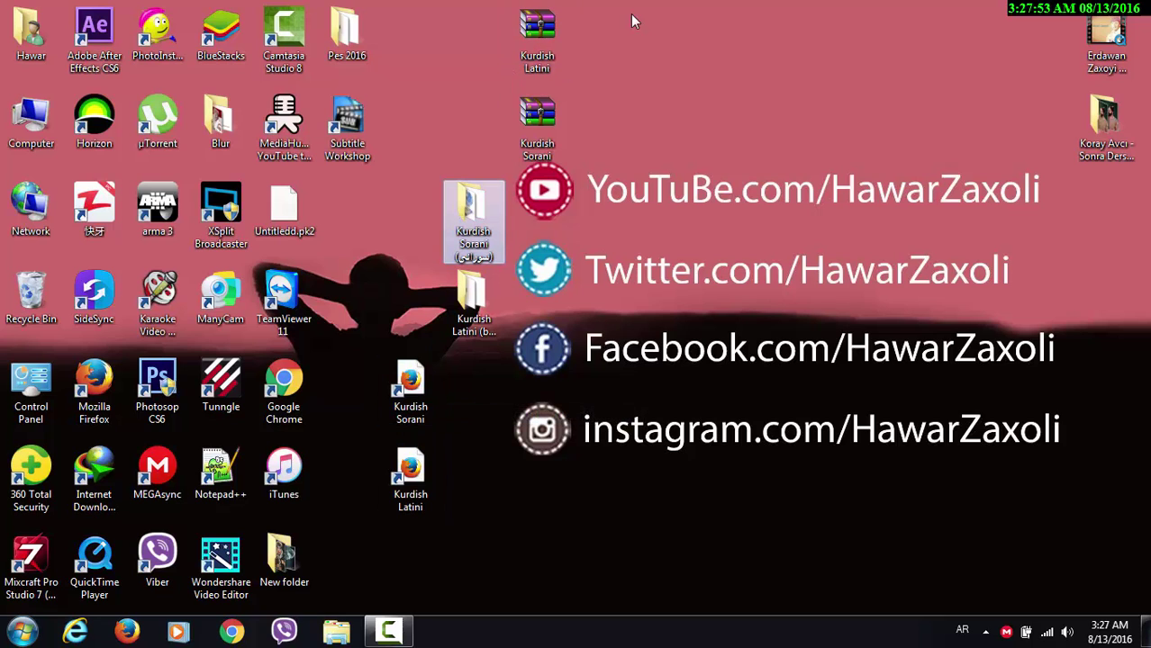
pyautogui.doubleClick(466, 213)
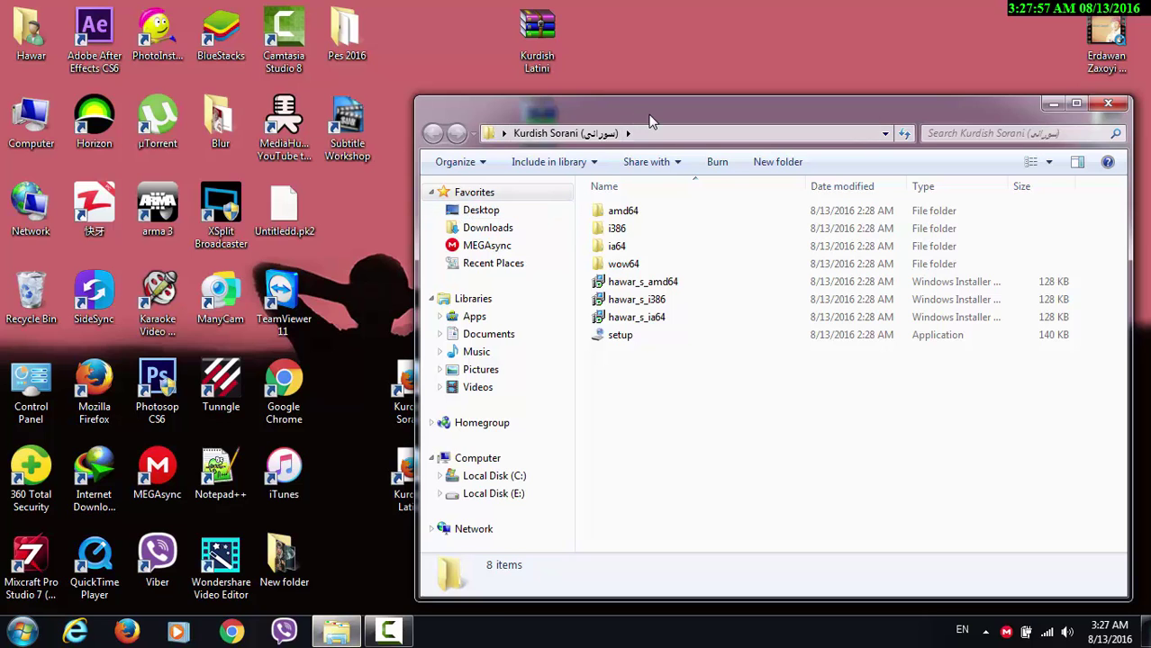
pyautogui.moveTo(650, 115); pyautogui.dragTo(600, 84)
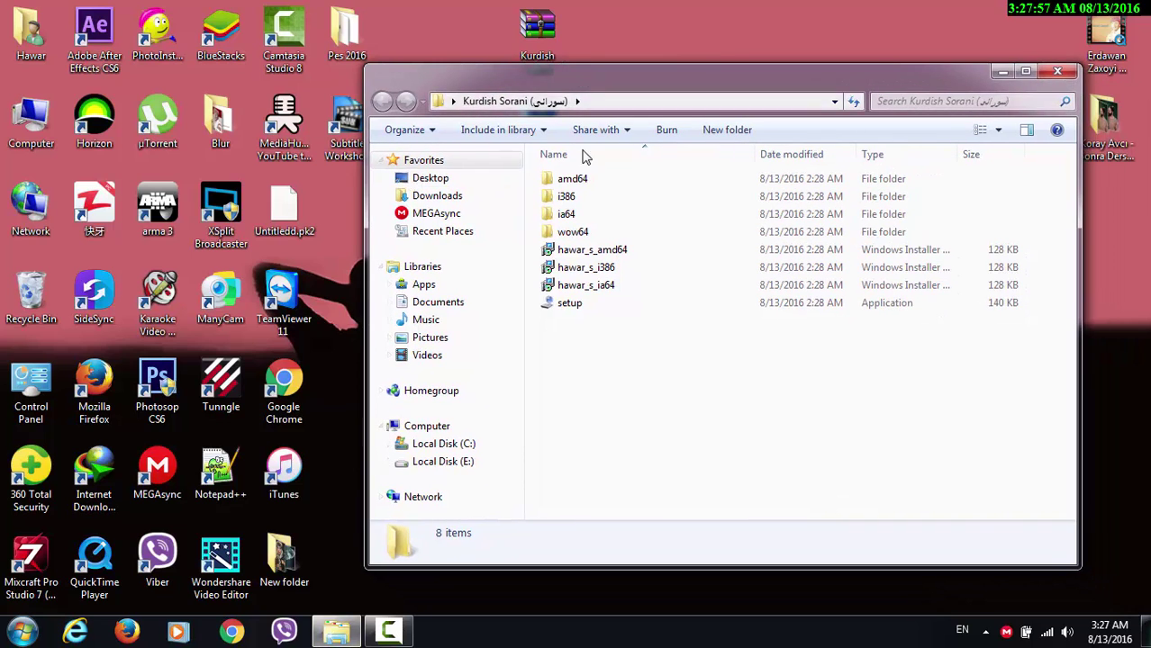
pyautogui.rightClick(573, 306)
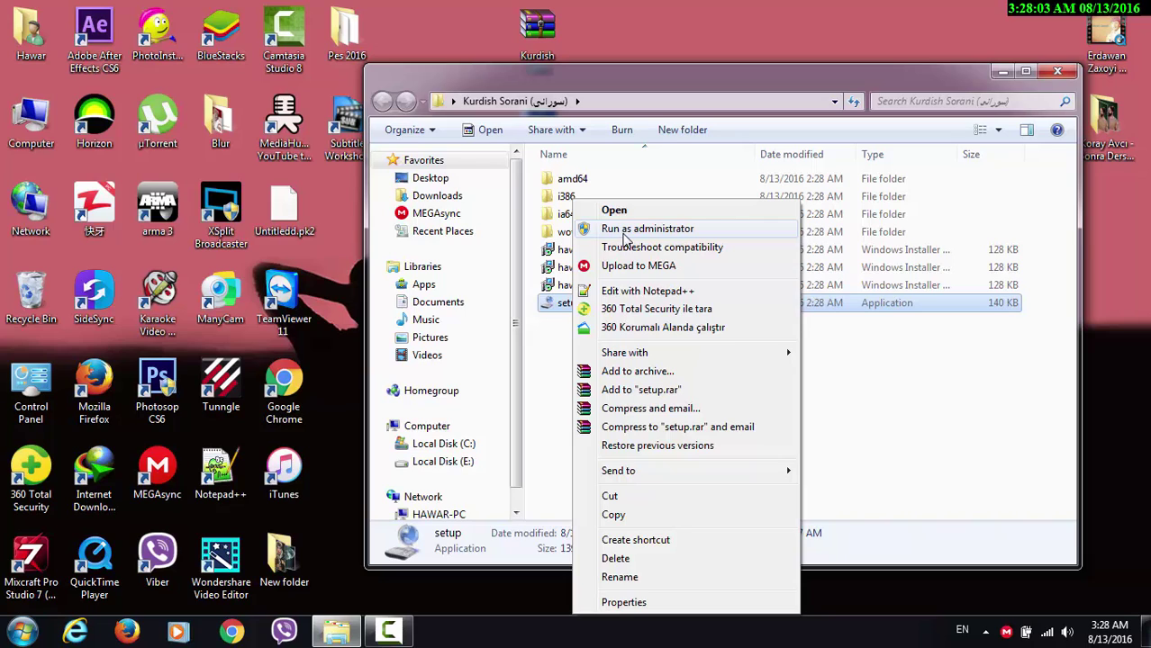
pyautogui.click(624, 231)
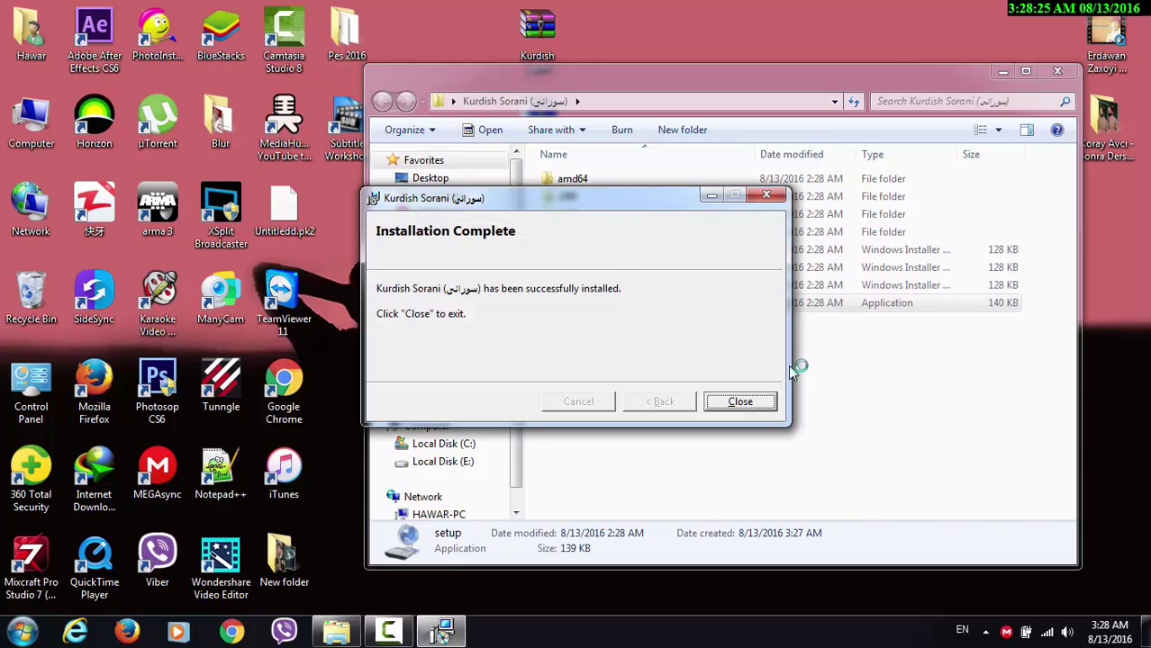
pyautogui.click(740, 402)
# Switch the input language to Arabic (Iraq) and select the Kurdish Sorani keyboard layout.
pyautogui.click(962, 628)
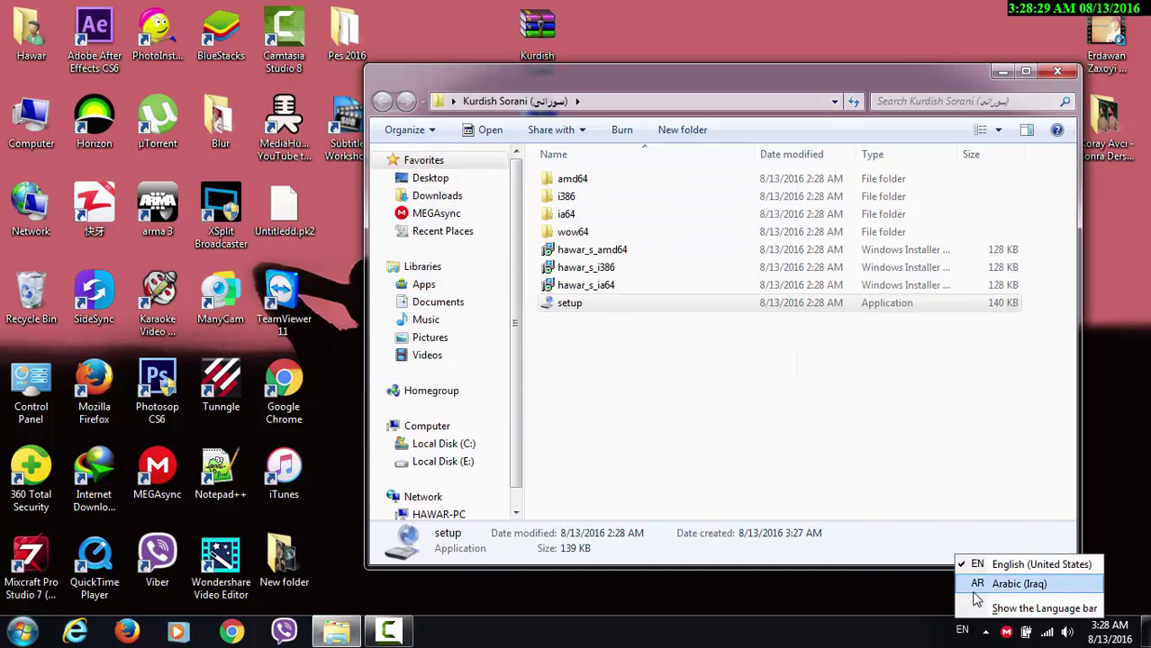
pyautogui.click(974, 588)
pyautogui.click(965, 631)
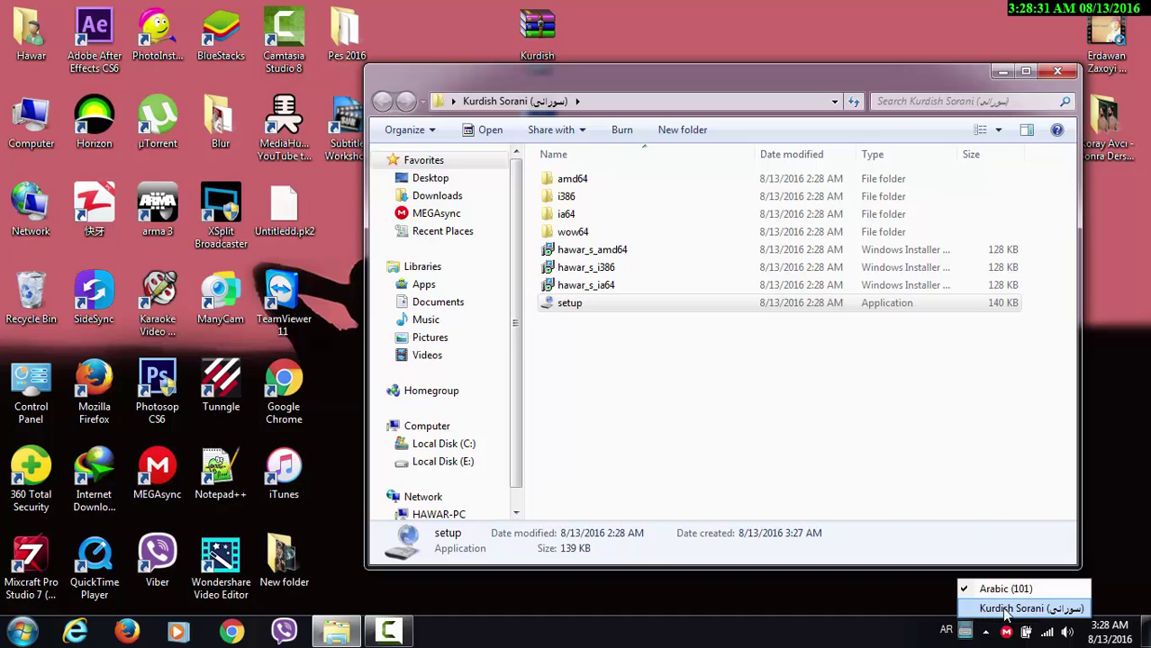
pyautogui.click(1068, 609)
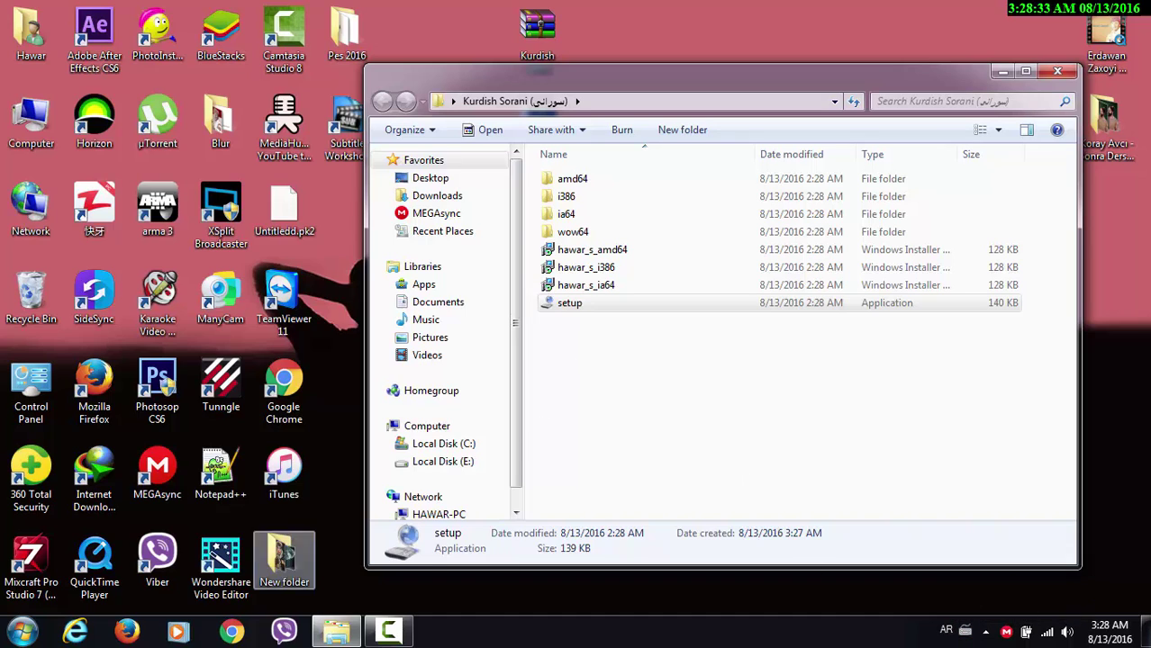
pyautogui.click(22, 632)
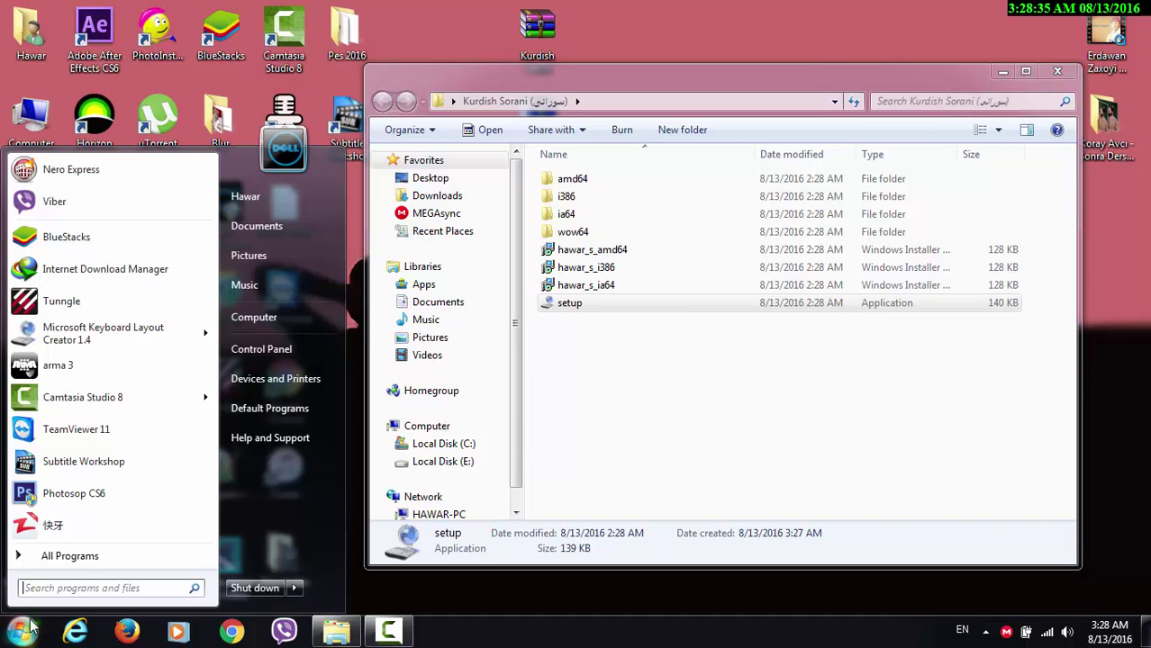
pyautogui.write('key')
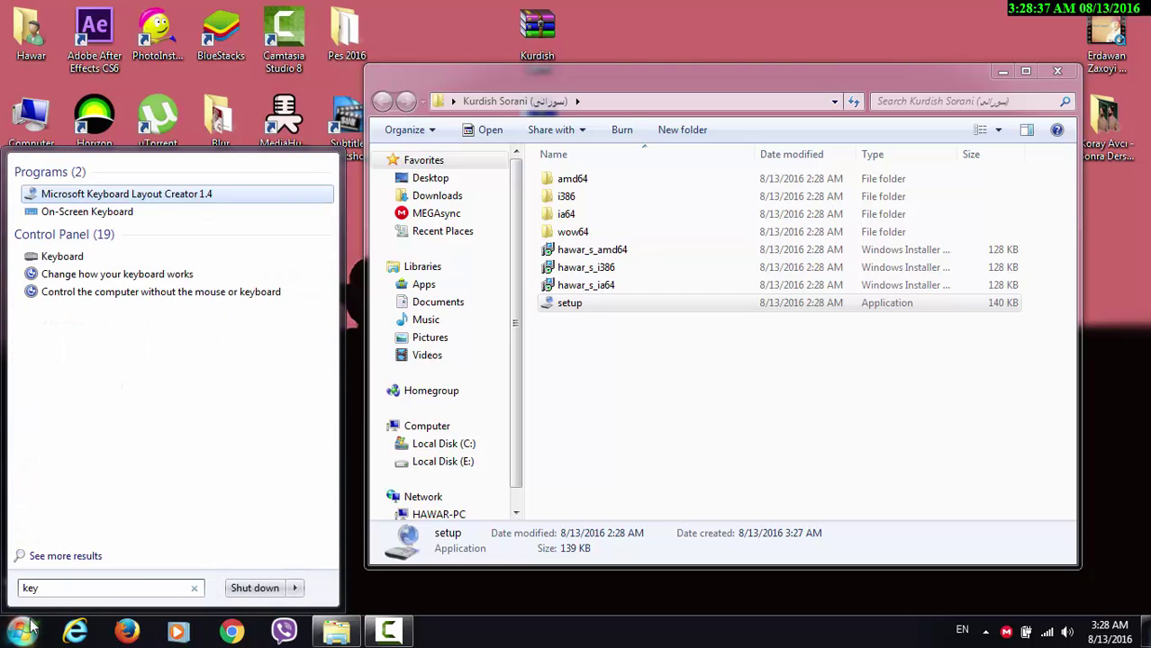
pyautogui.click(29, 628)
pyautogui.click(24, 630)
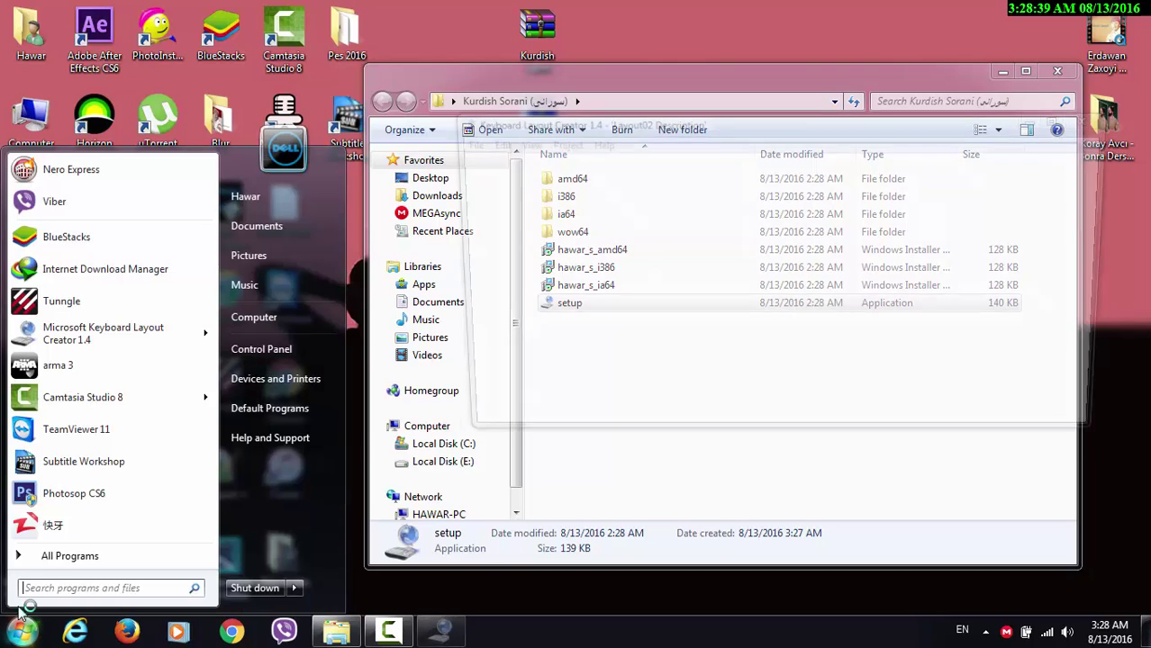
pyautogui.click(1096, 119)
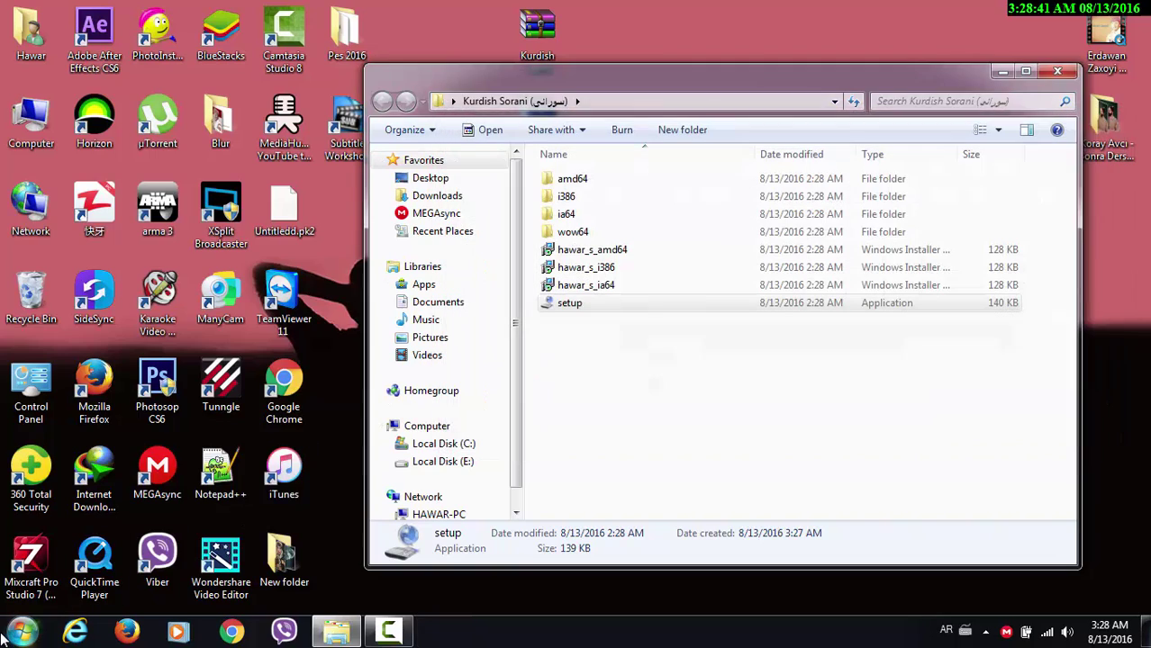
# Search the Start menu for "key" and open the On-Screen Keyboard.
pyautogui.click(4, 639)
pyautogui.write('key')
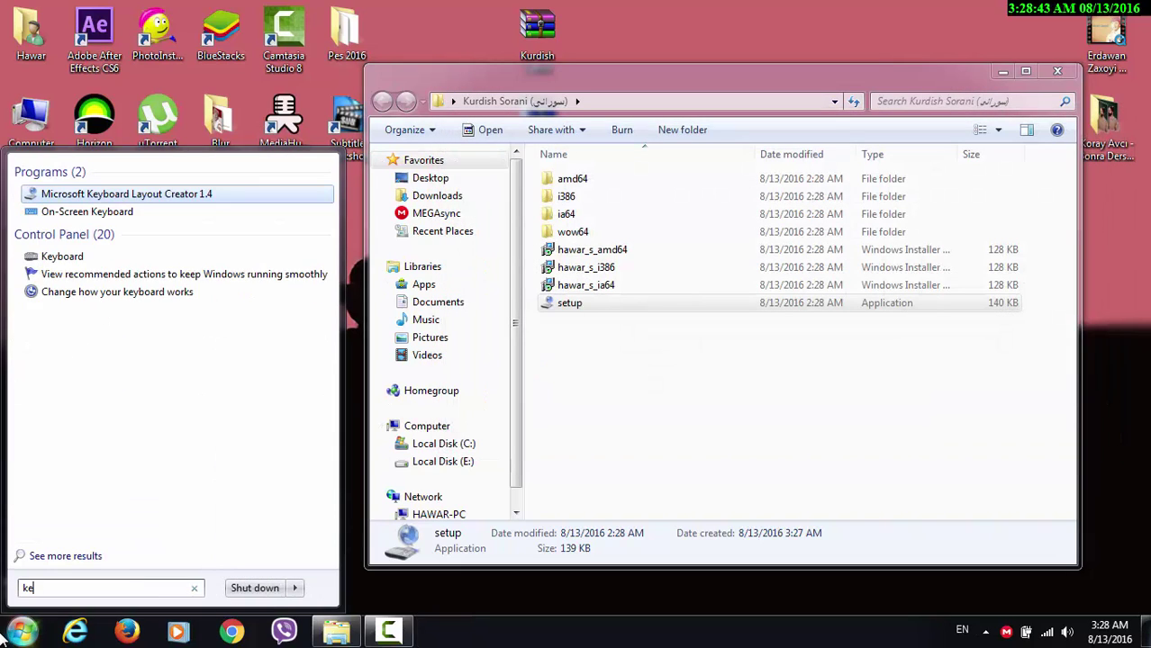
pyautogui.click(5, 638)
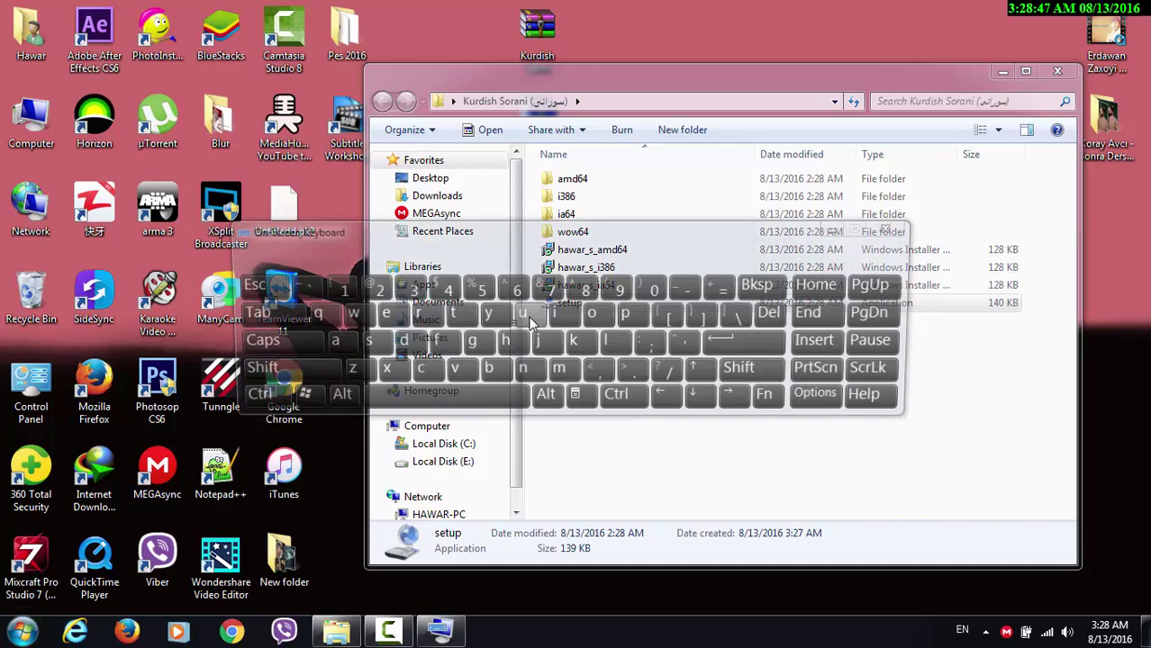
# Test plain and shifted Kurdish Sorani letters from the on-screen keyboard in the folder's search box, clearing the entries after each test.
pyautogui.click(958, 101)
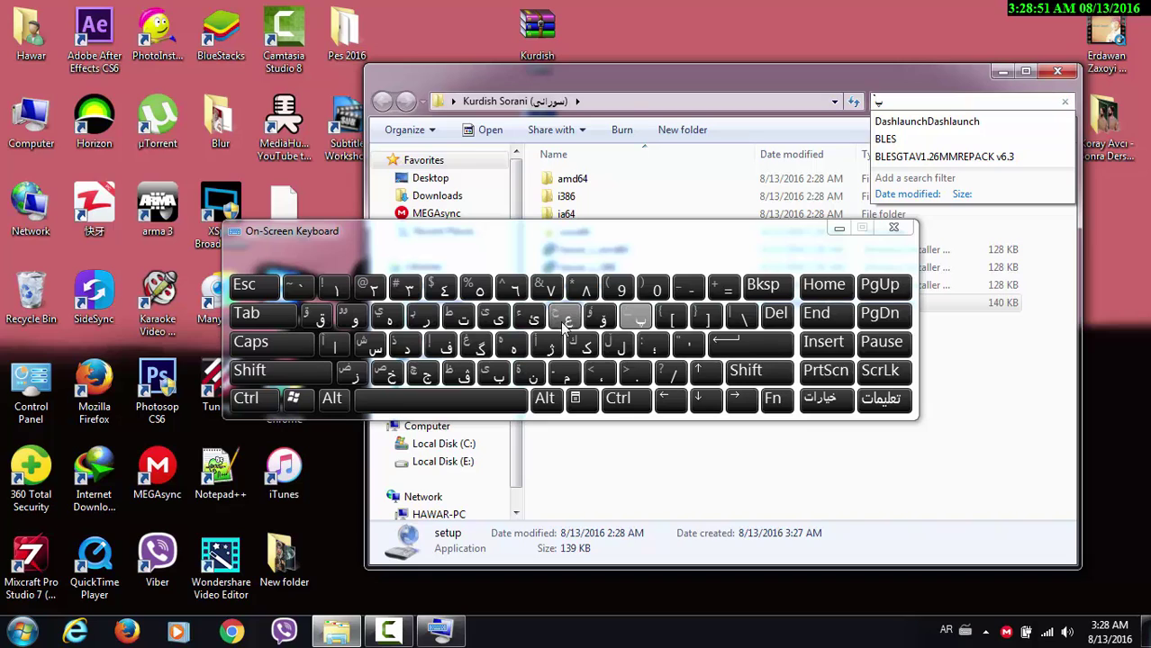
pyautogui.click(498, 317)
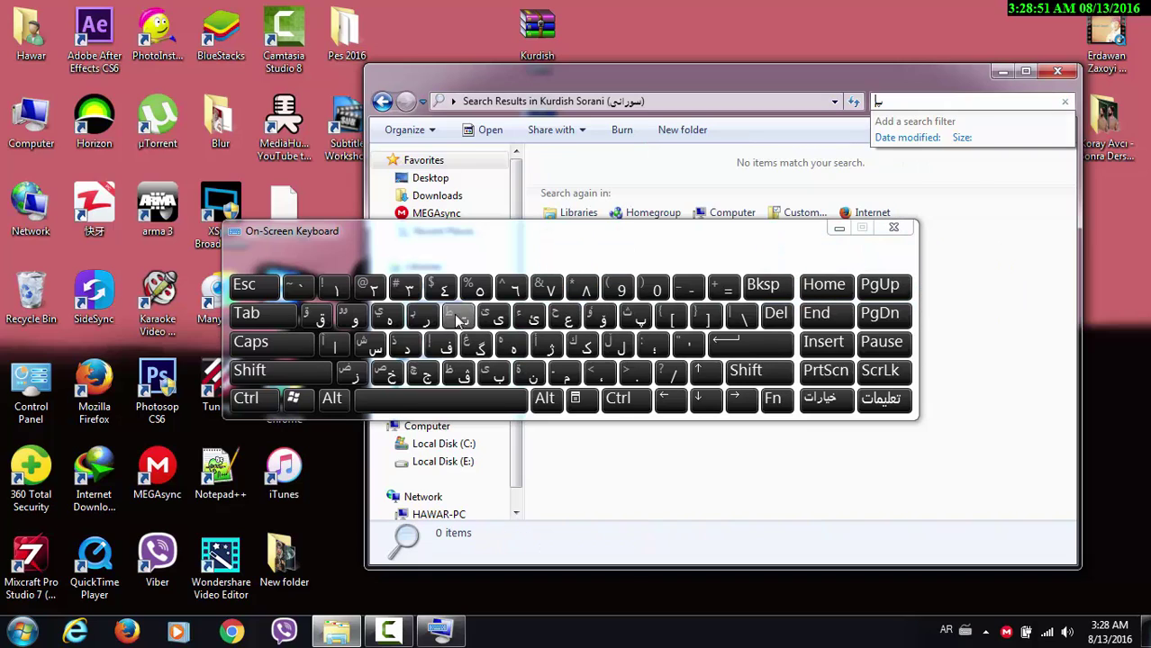
pyautogui.click(372, 348)
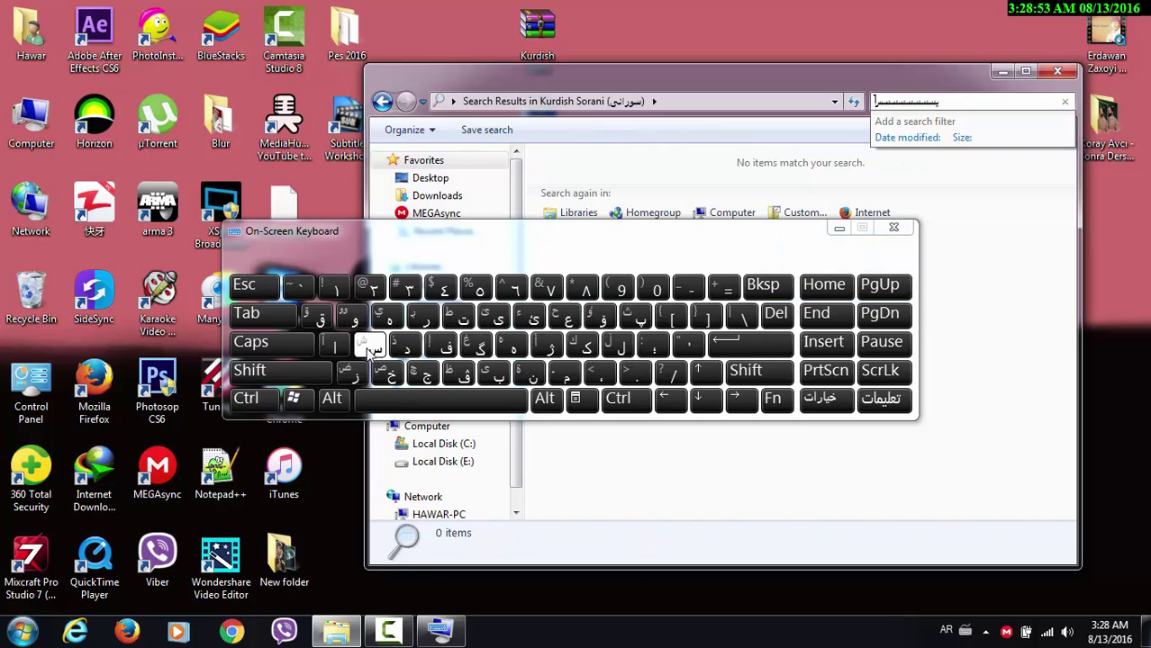
pyautogui.click(767, 287)
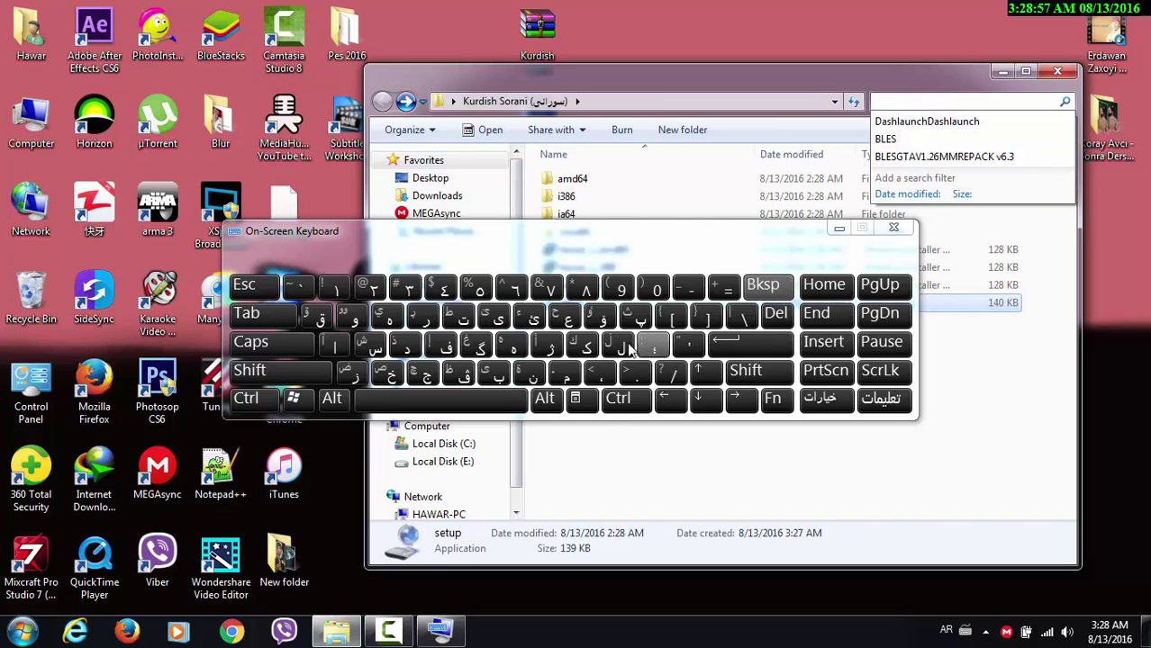
pyautogui.press('shift')
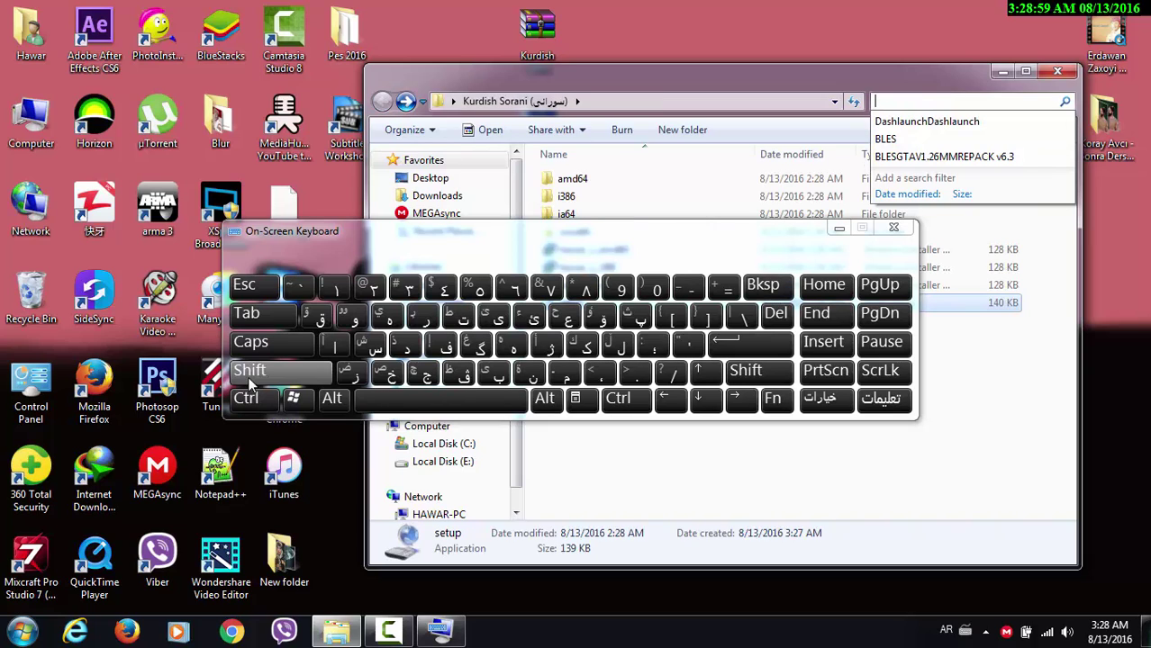
pyautogui.click(493, 315)
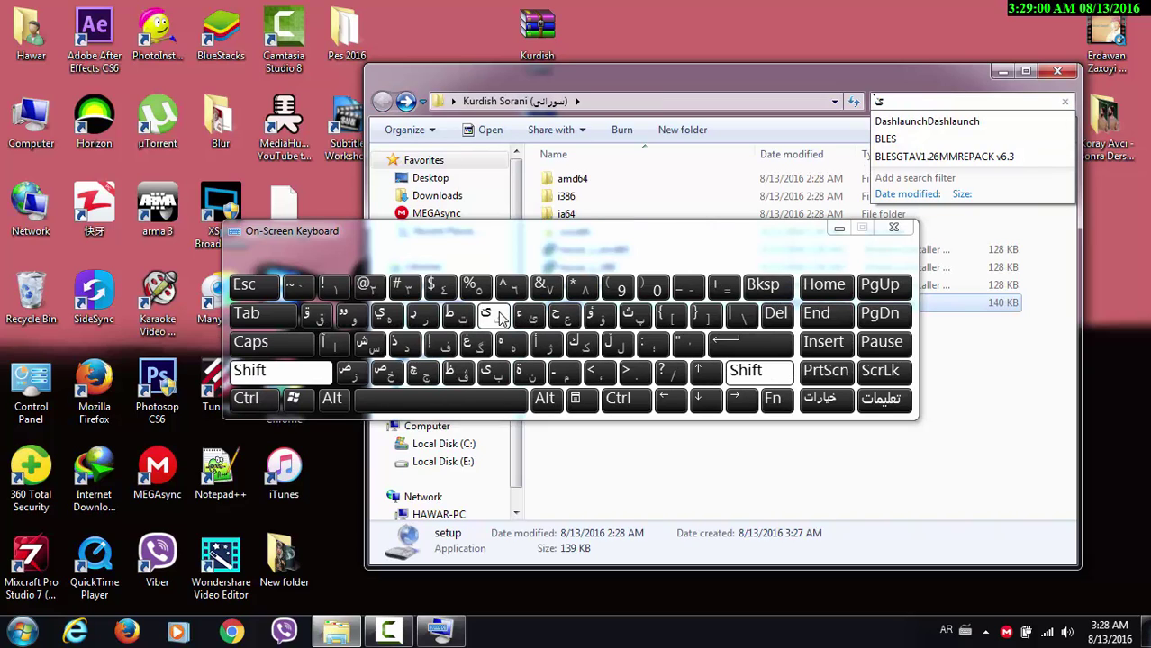
pyautogui.click(761, 286)
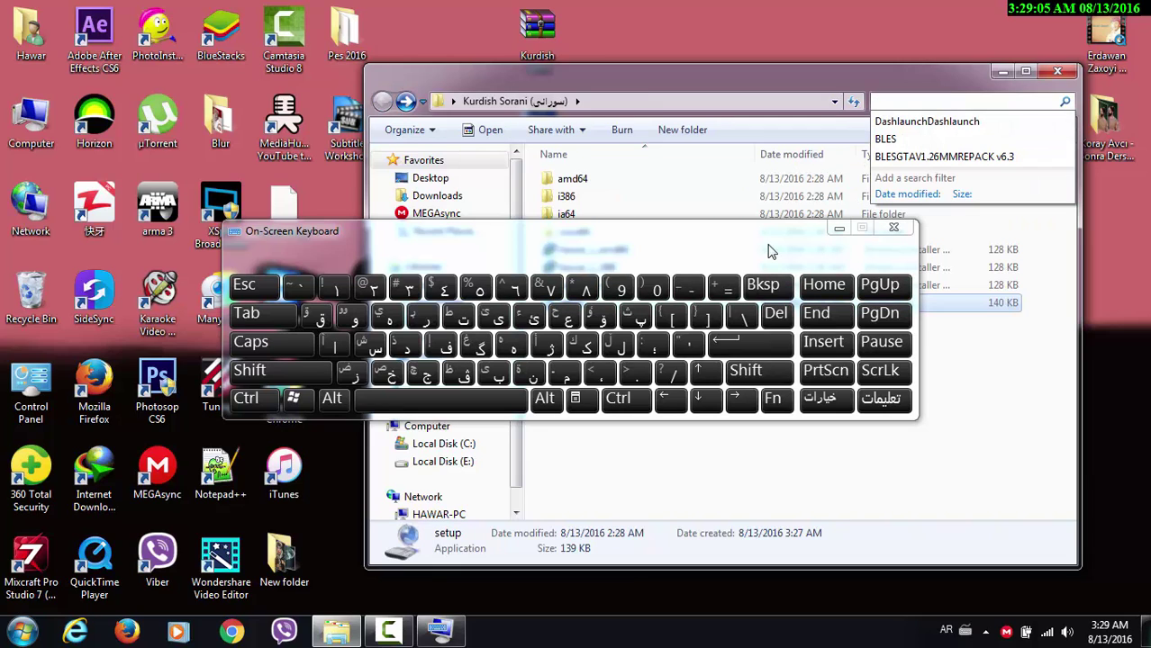
# Close the On-Screen Keyboard and the Kurdish Sorani folder window.
pyautogui.moveTo(634, 234); pyautogui.dragTo(562, 211)
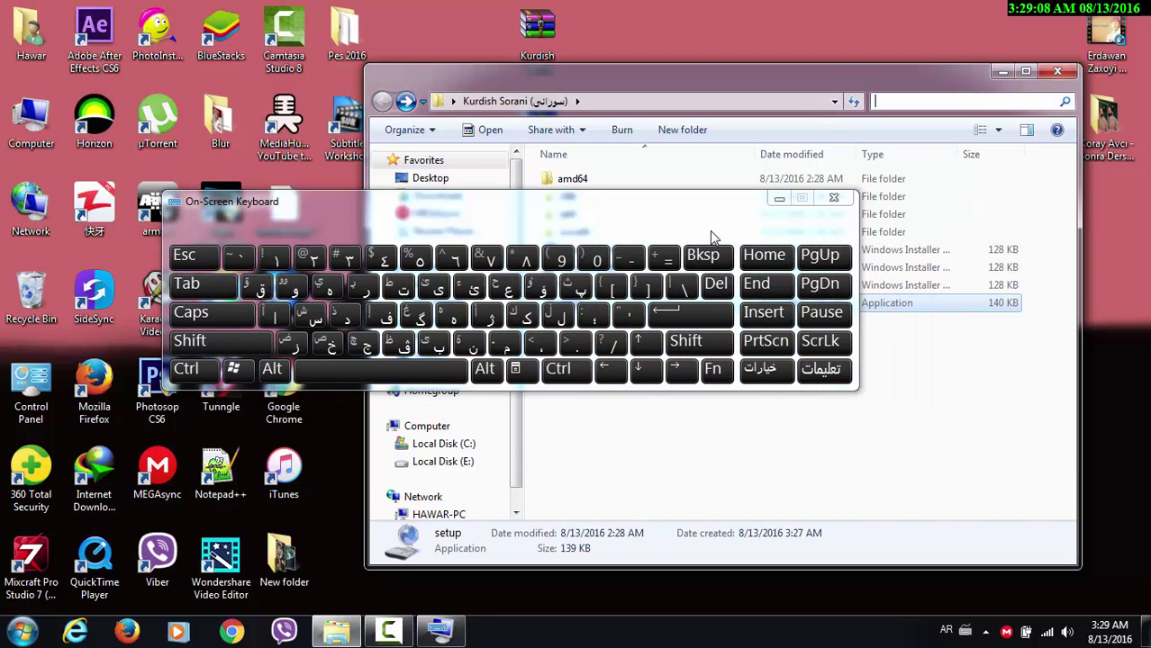
pyautogui.click(834, 197)
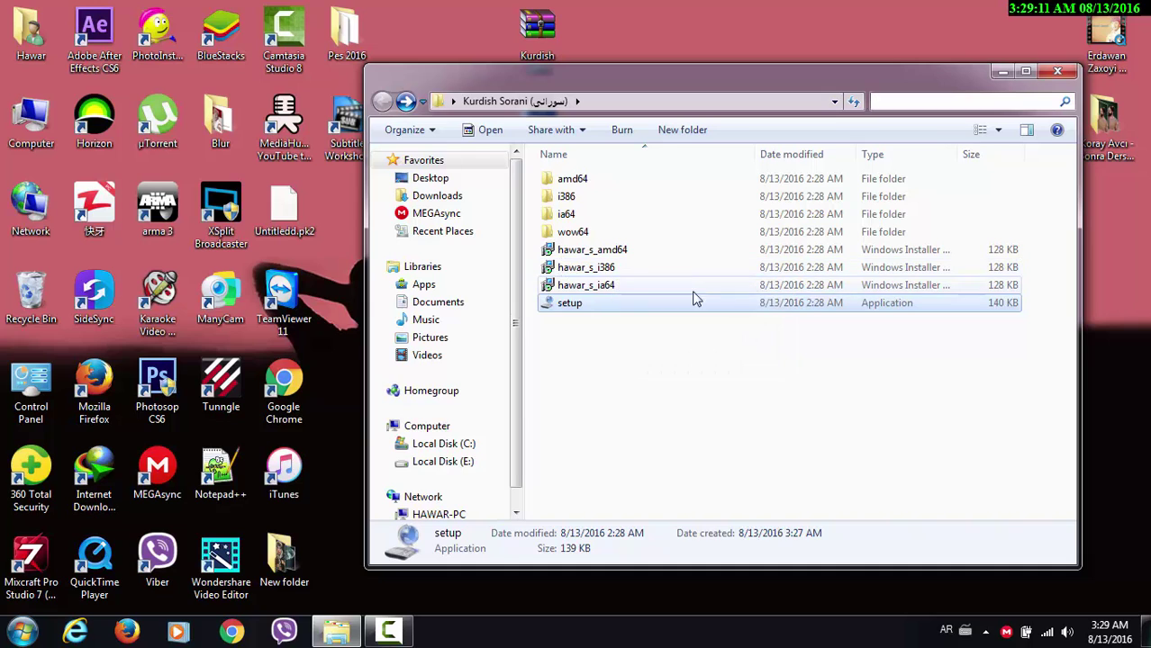
pyautogui.click(1059, 72)
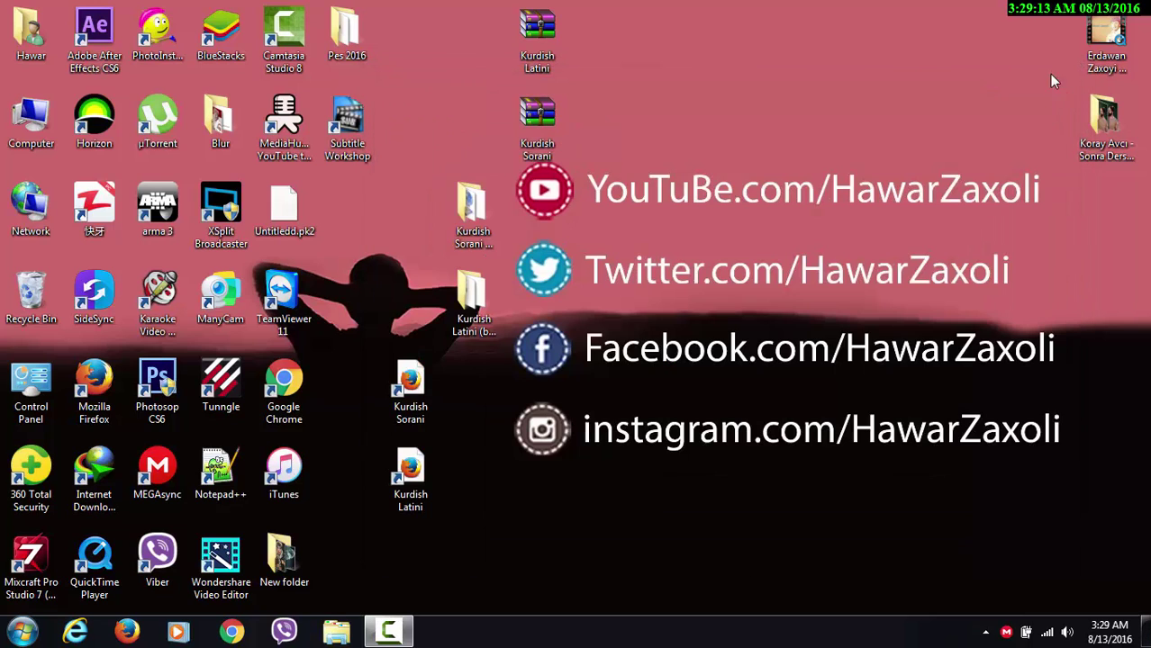
# Open the extracted Kurdish Latini folder, install the keyboard by running setup as administrator, and close the installer.
pyautogui.doubleClick(492, 301)
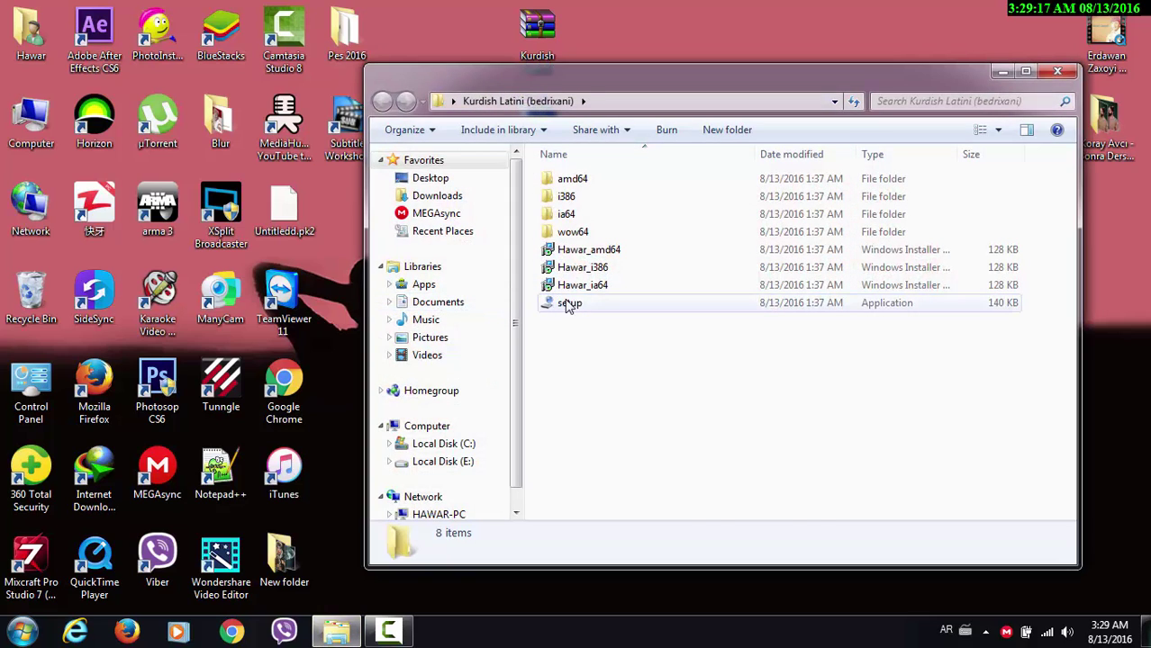
pyautogui.click(576, 304)
pyautogui.rightClick(581, 309)
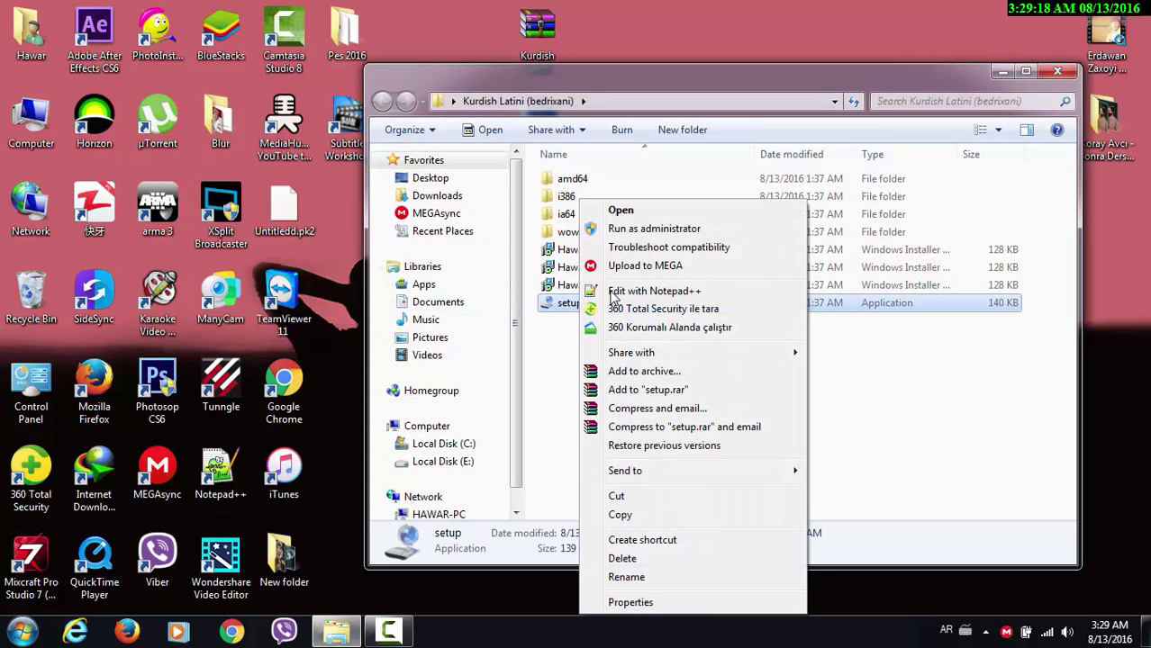
pyautogui.click(705, 230)
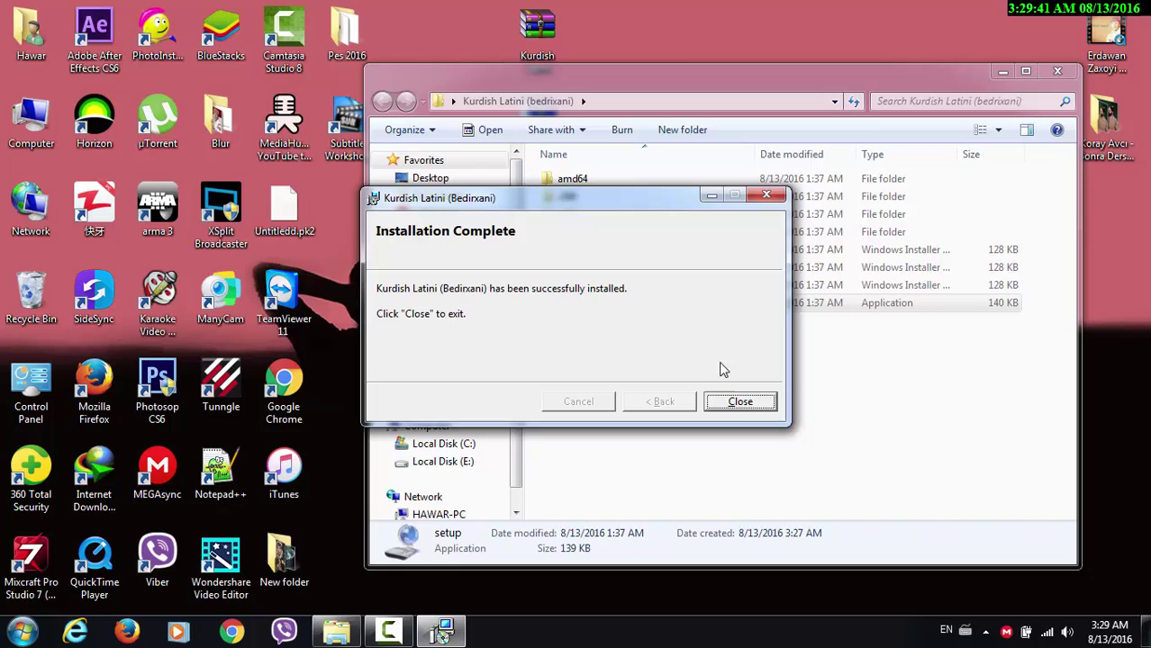
pyautogui.click(737, 403)
# Switch the input language to English (United States) and check which of its keyboard layouts is selected.
pyautogui.click(946, 631)
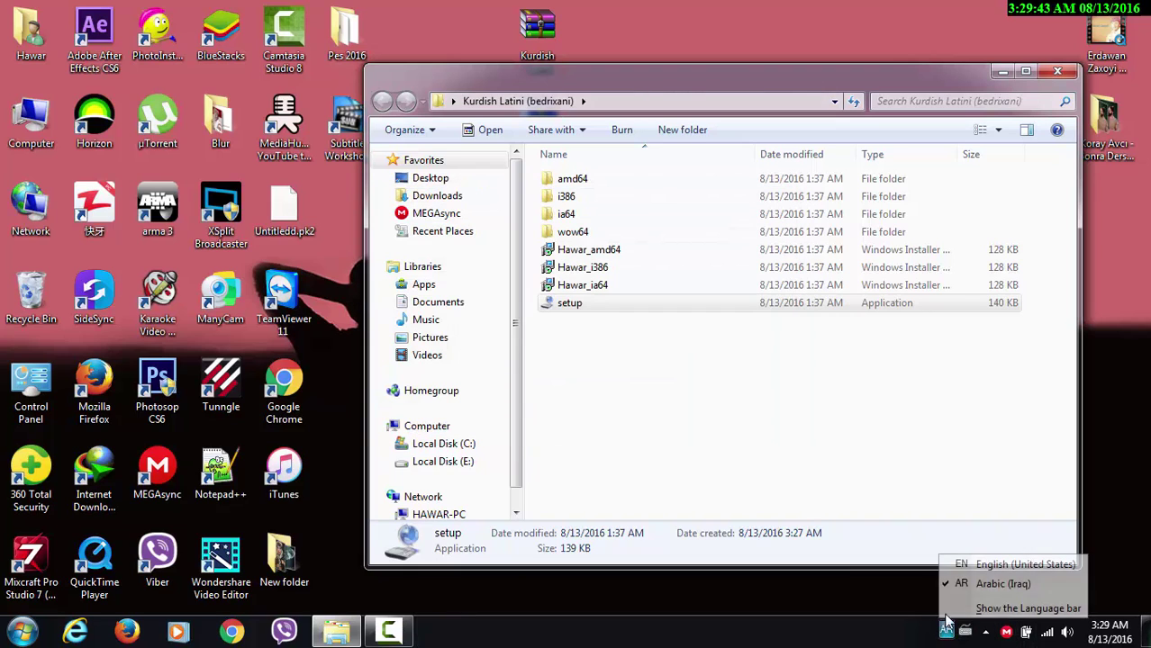
pyautogui.click(962, 565)
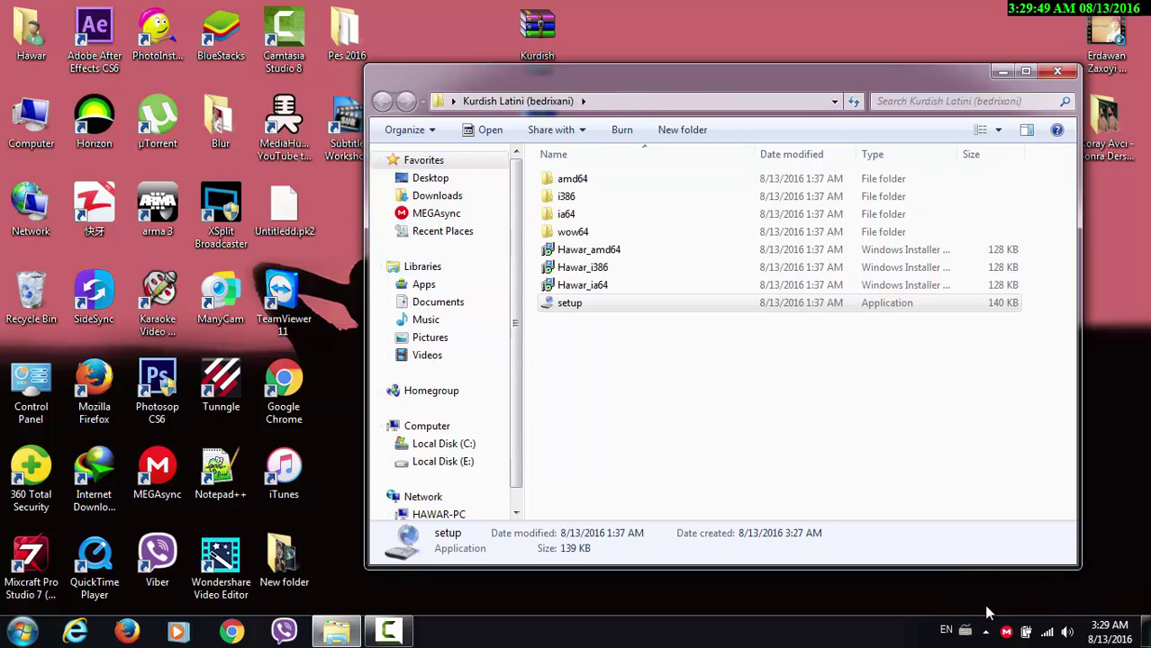
pyautogui.click(968, 635)
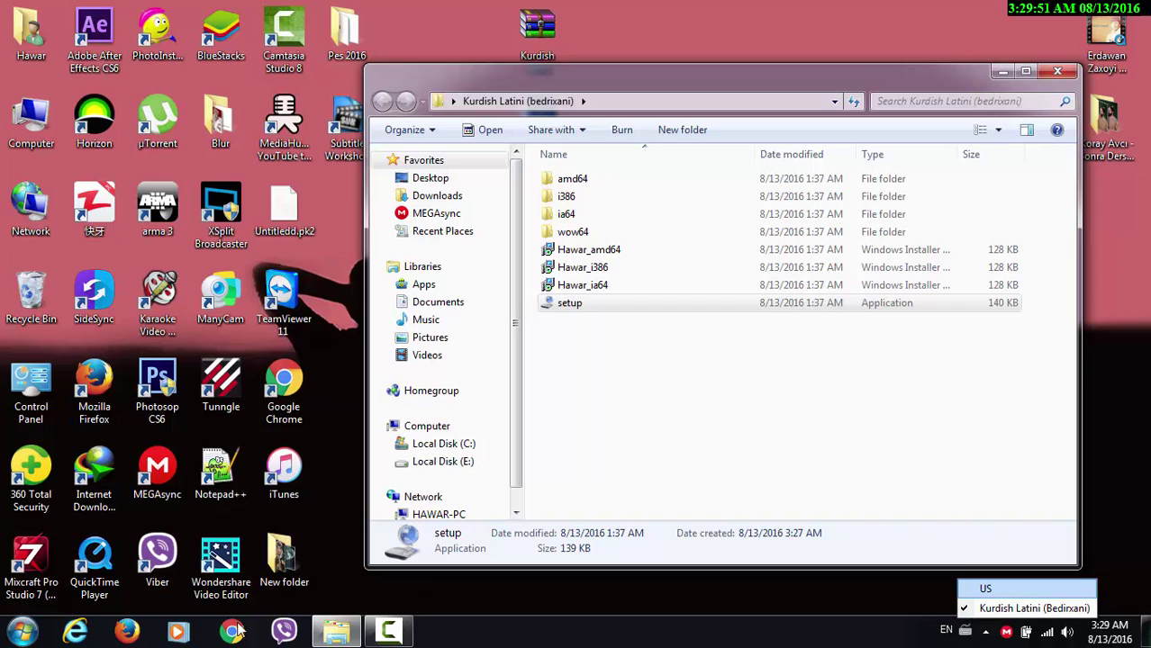
# Find the On-Screen Keyboard with a Start menu search for "key" and launch it again.
pyautogui.click(18, 636)
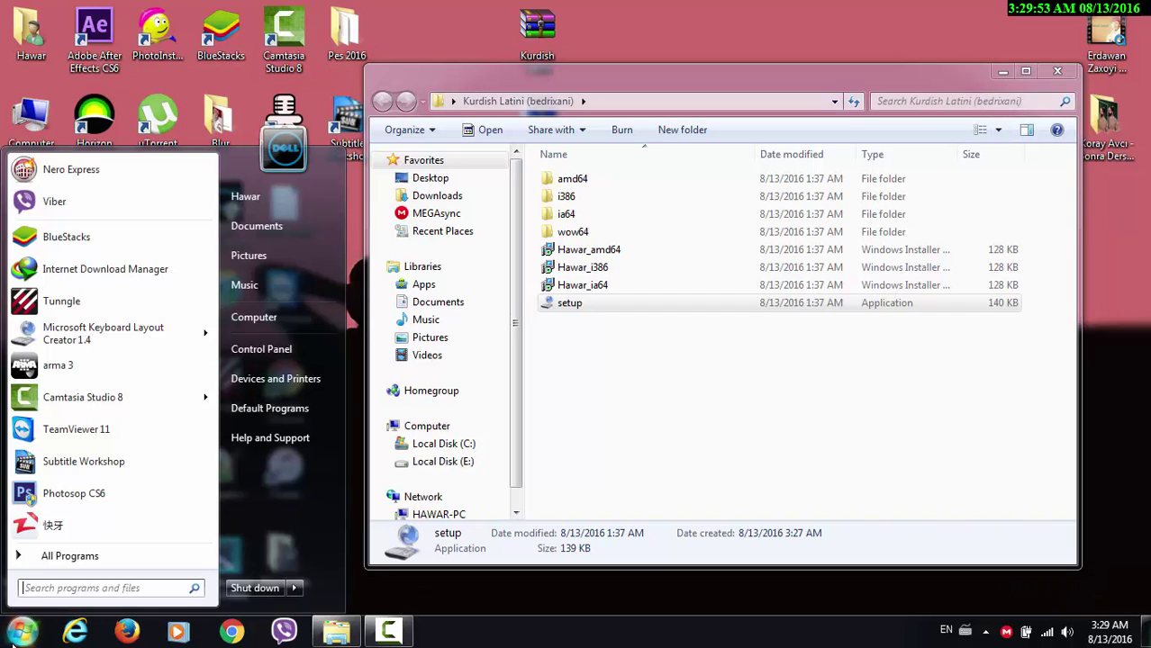
pyautogui.write('key')
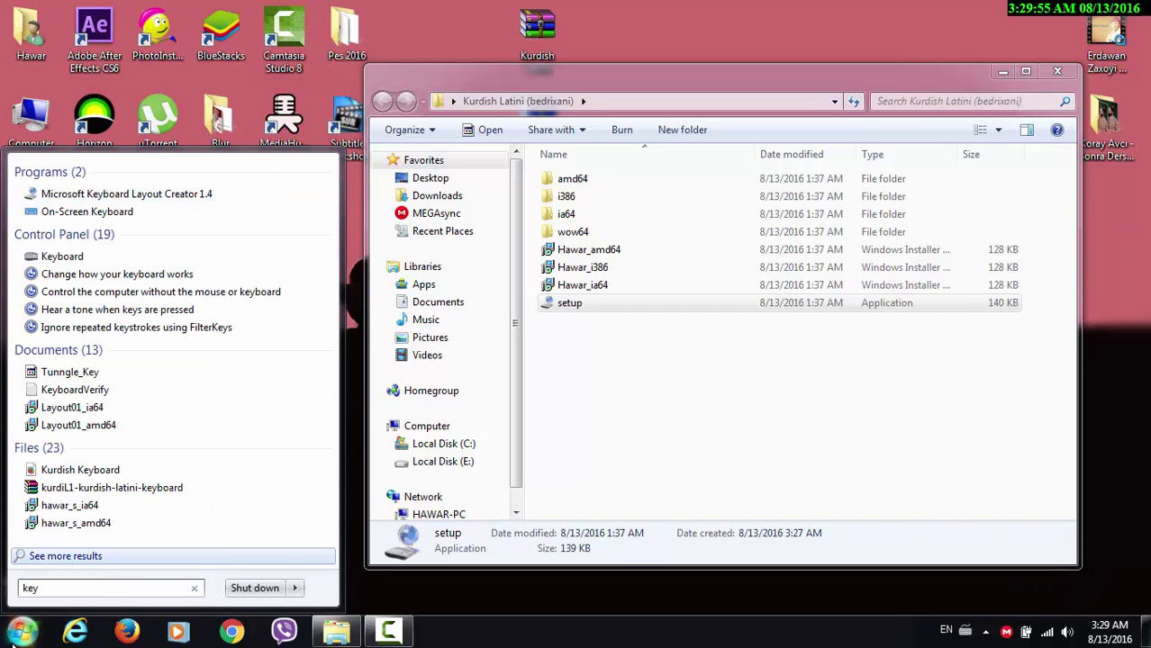
pyautogui.press('Up')
pyautogui.press('Up')
pyautogui.press('Up')
pyautogui.press('Up')
pyautogui.press('Up')
pyautogui.press('Up')
pyautogui.press('Up')
pyautogui.press('Up')
pyautogui.press('Up')
pyautogui.press('Up')
pyautogui.press('Up')
pyautogui.press('Up')
pyautogui.press('Up')
pyautogui.press('Up')
pyautogui.press('Up')
pyautogui.press('Up')
pyautogui.press('Up')
pyautogui.press('Up')
pyautogui.press('Up')
pyautogui.press('Up')
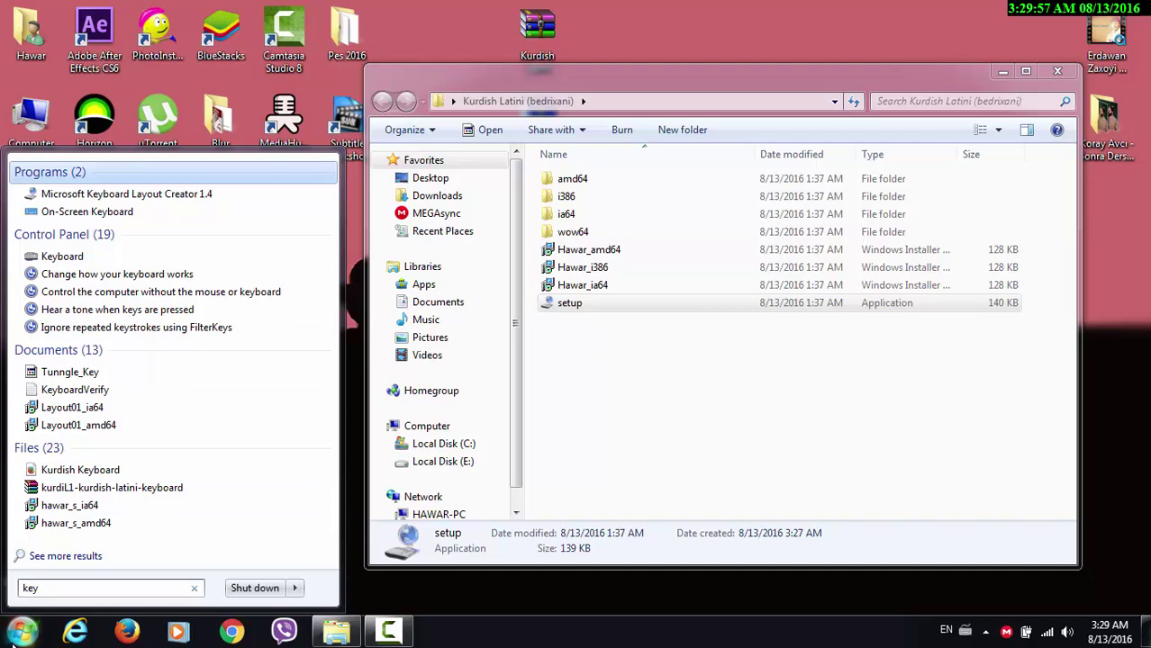
pyautogui.press('Down')
pyautogui.press('Down')
pyautogui.press('Return')
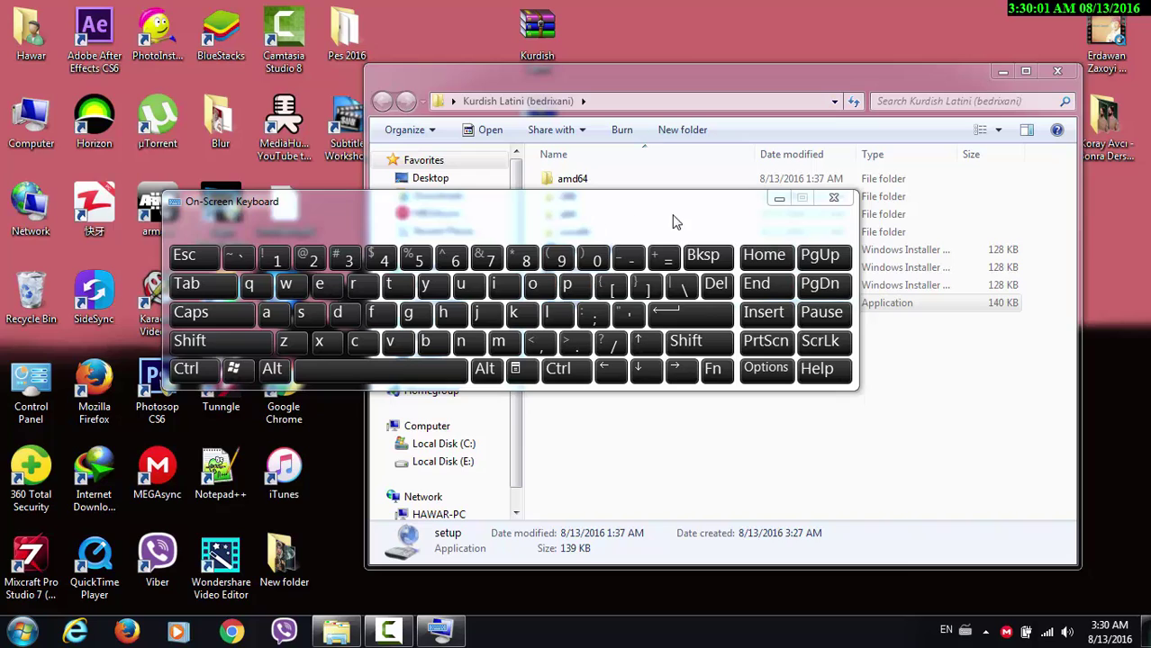
# Enter the Kurdish Latini letters êîûçş in the folder's search box using the on-screen keyboard.
pyautogui.click(954, 100)
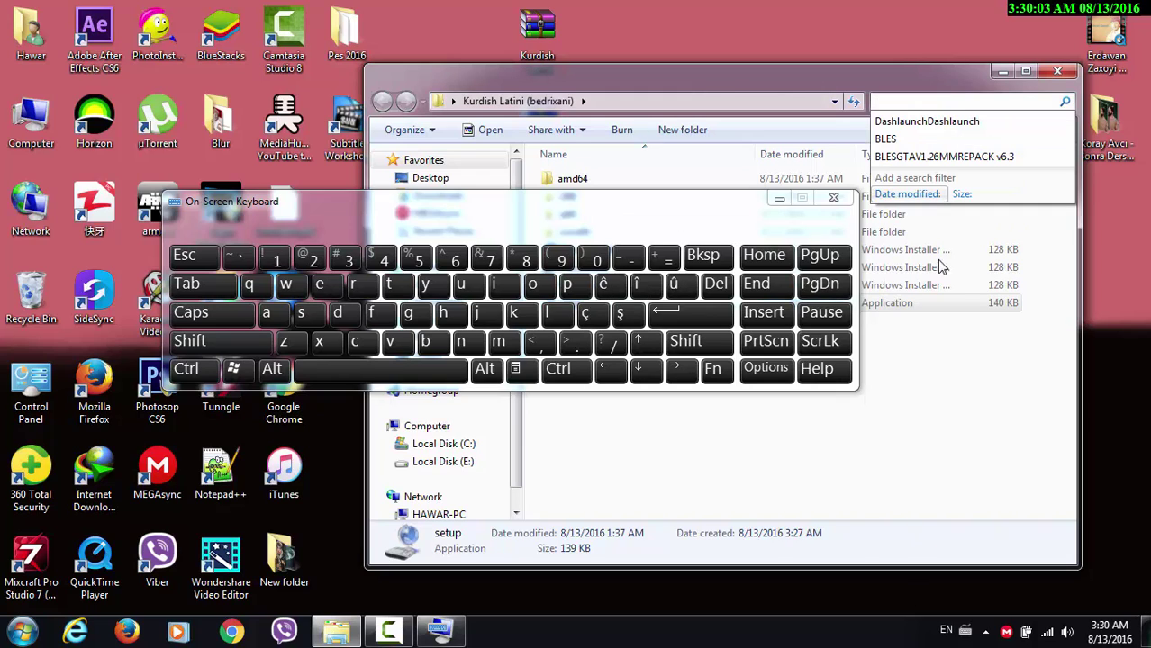
pyautogui.click(605, 287)
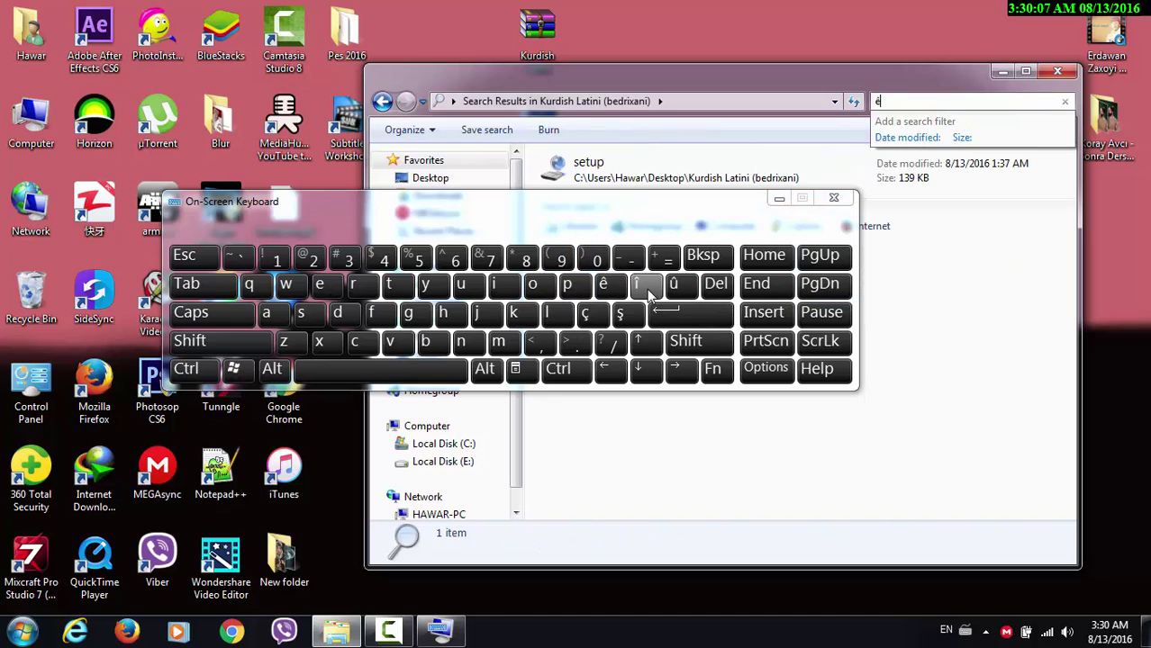
pyautogui.click(647, 288)
pyautogui.click(674, 286)
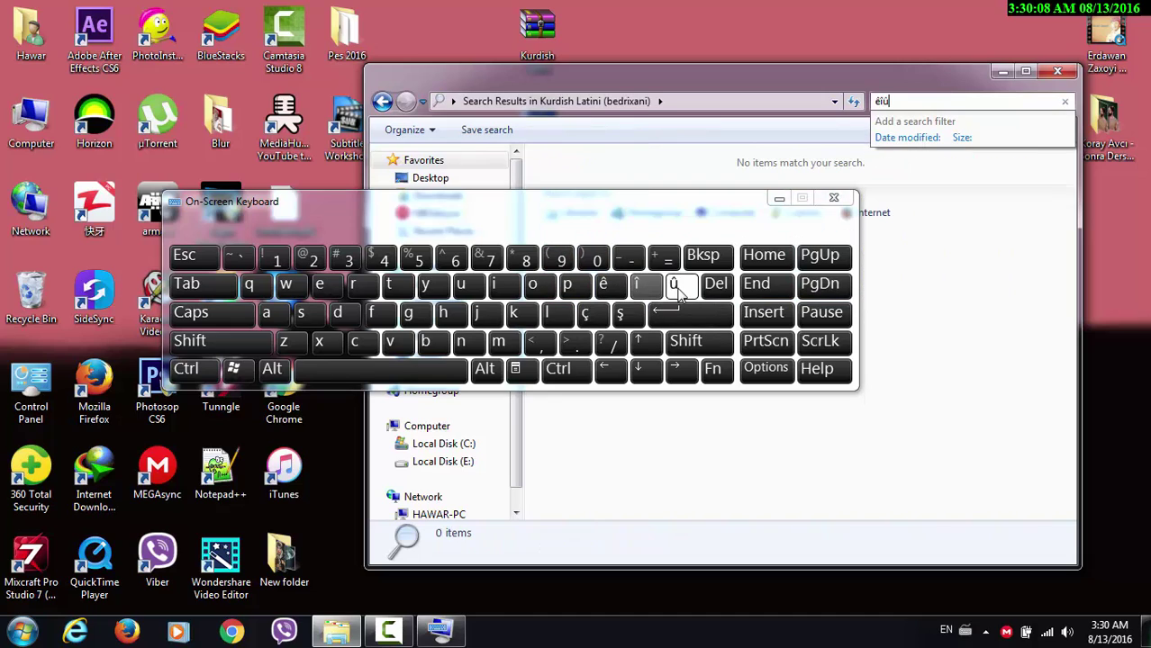
pyautogui.click(592, 317)
pyautogui.click(619, 315)
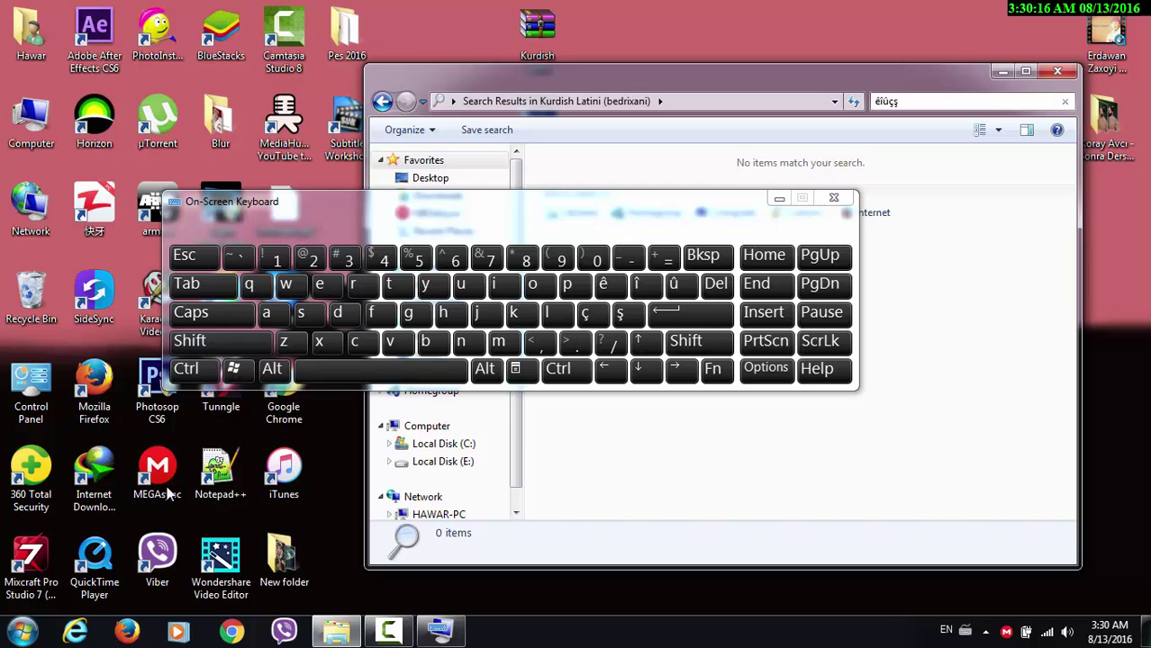
# Switch to Google Chrome and open translate.google.com.
pyautogui.click(231, 631)
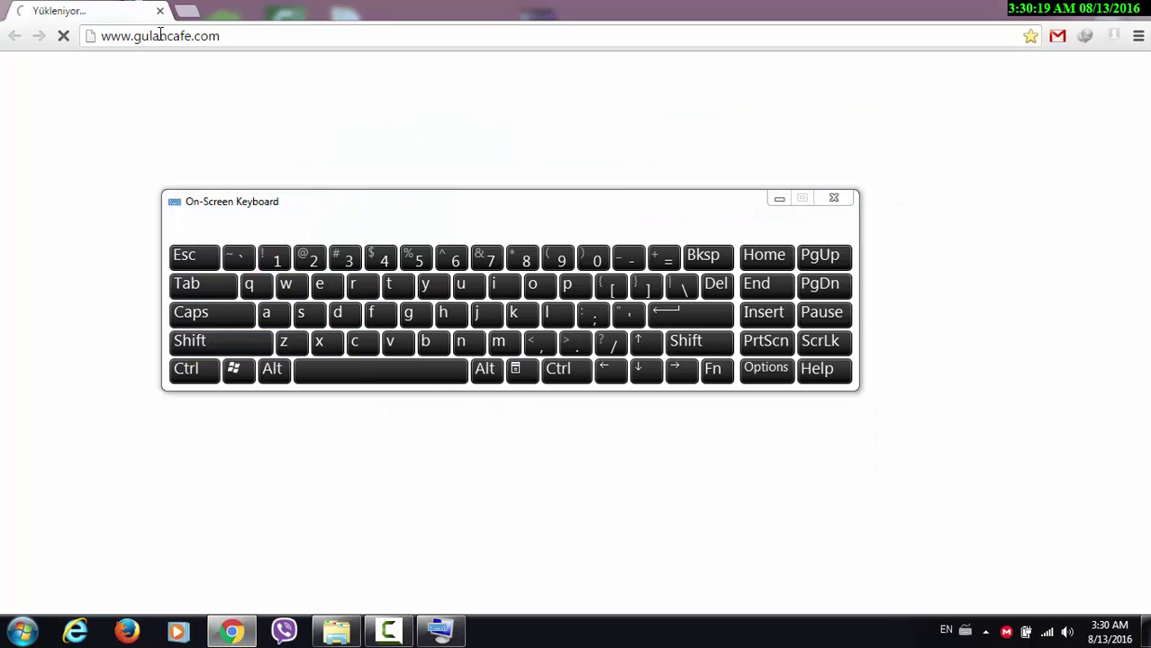
pyautogui.click(160, 38)
pyautogui.write('translate.google')
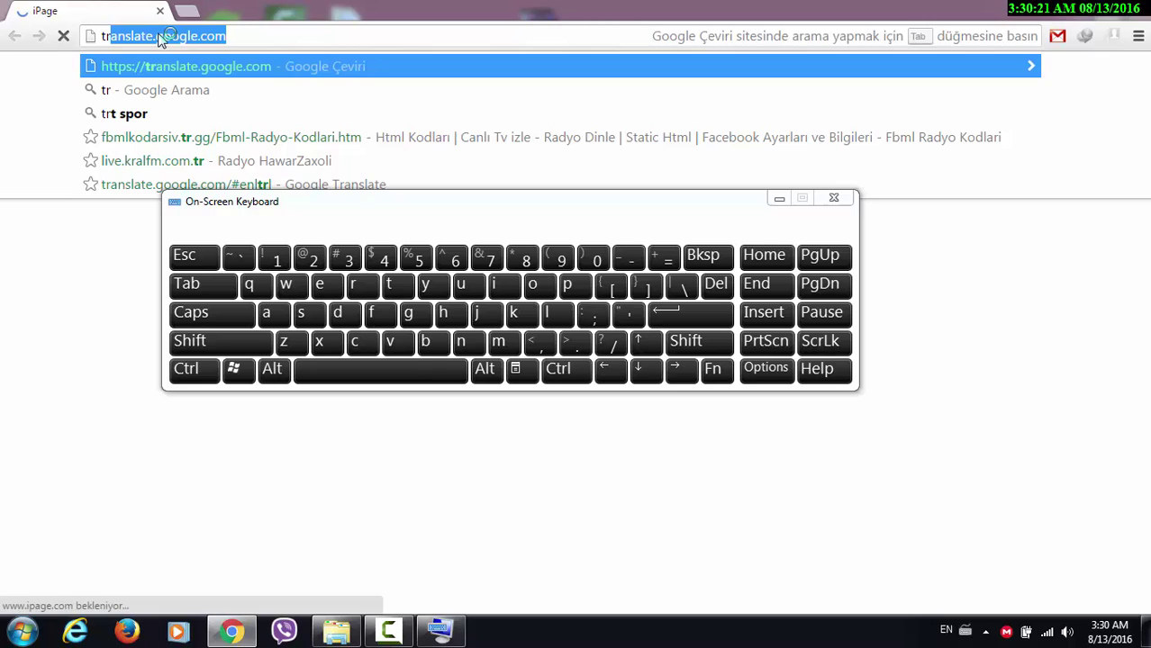
pyautogui.press('Return')
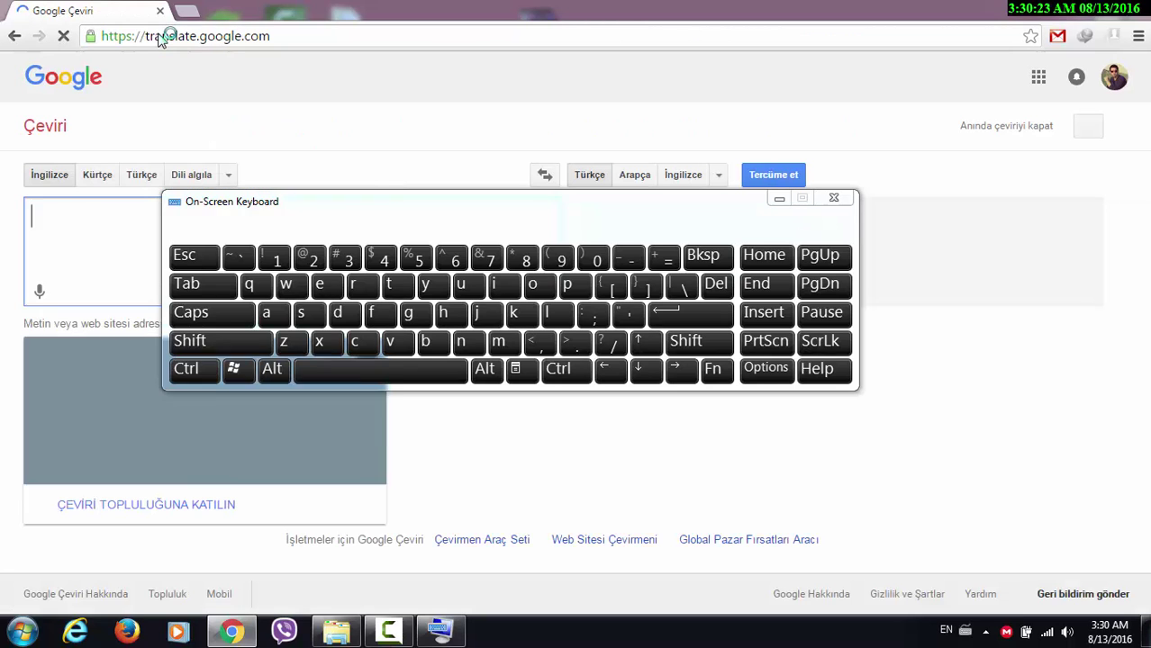
# Move the On-Screen Keyboard aside, set the translation source language to Kurdish (Kürtçe), and show the page's virtual keyboard.
pyautogui.moveTo(369, 201); pyautogui.dragTo(588, 184)
pyautogui.click(99, 180)
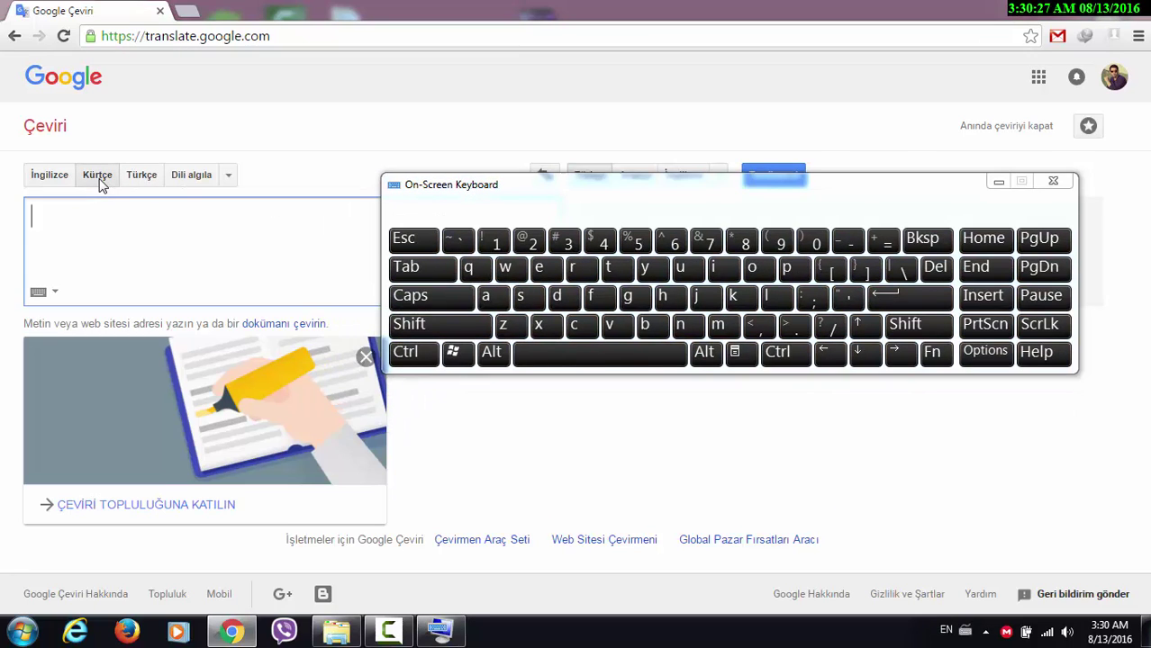
pyautogui.click(38, 292)
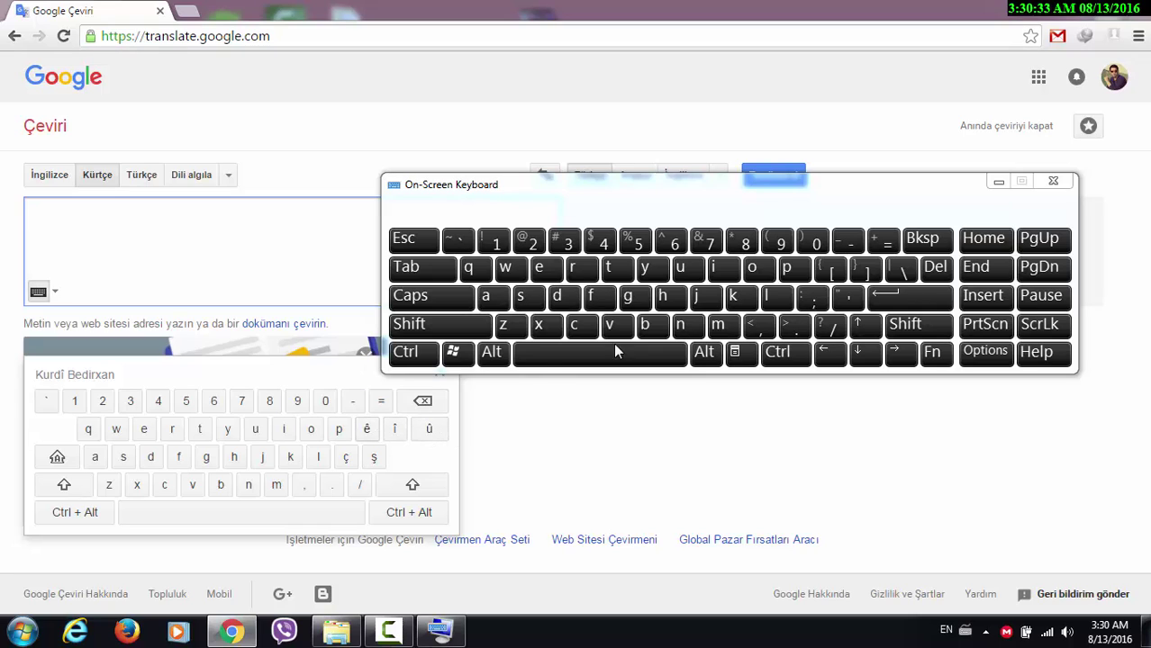
# Change the keyboard layout from US to Kurdish Latini (Bedirxani) to compare it with the web page's virtual keyboard.
pyautogui.click(965, 630)
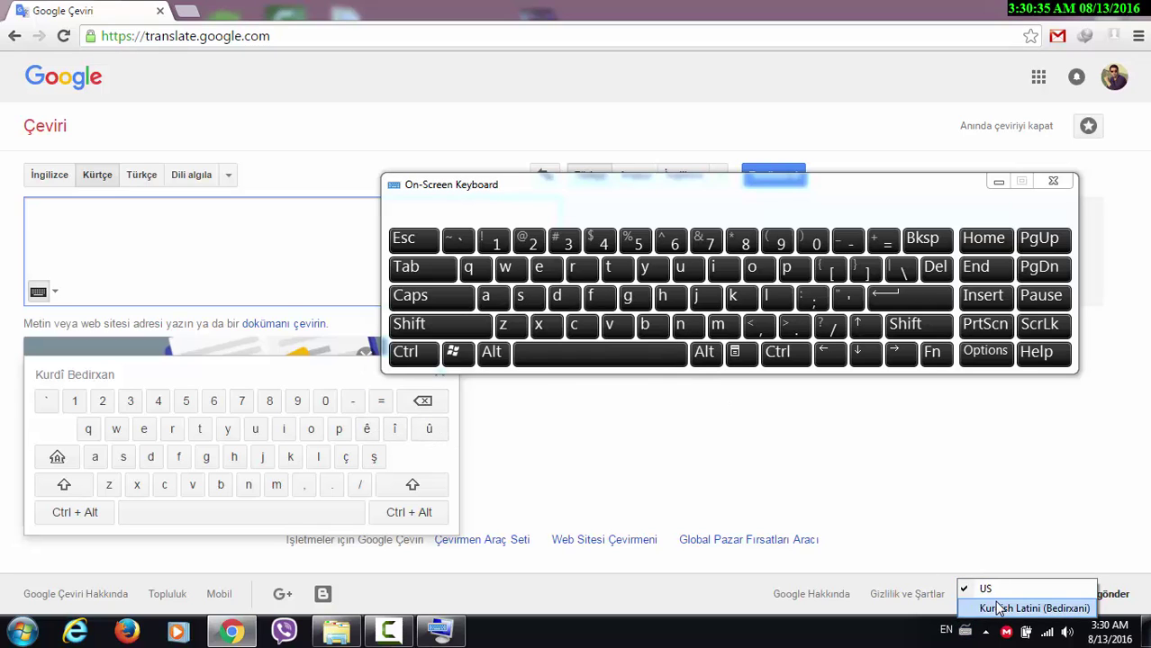
pyautogui.click(996, 609)
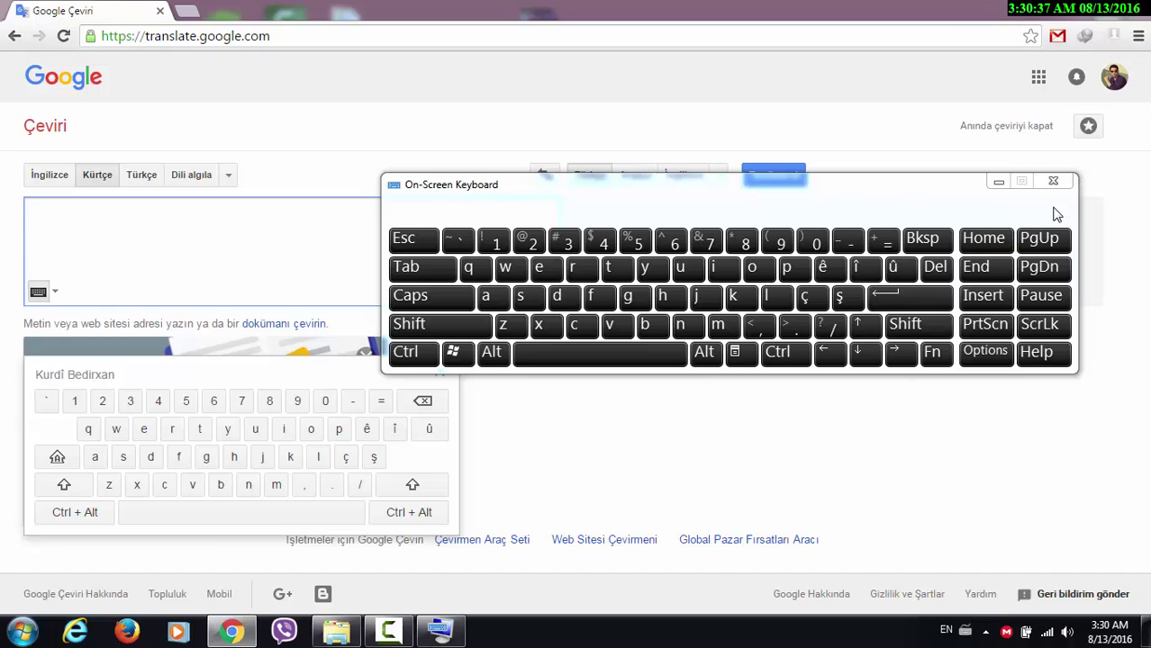
# Close the On-Screen Keyboard, minimize the browser, and close the Kurdish Latini search results window to reveal the desktop.
pyautogui.click(1052, 182)
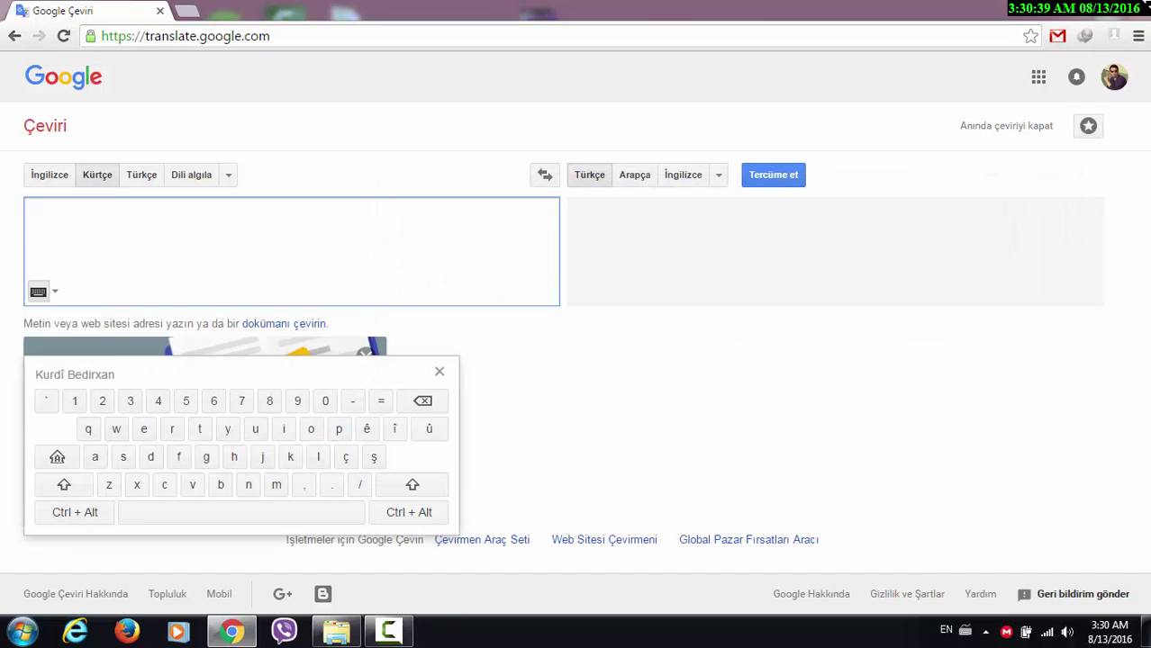
pyautogui.click(1079, 8)
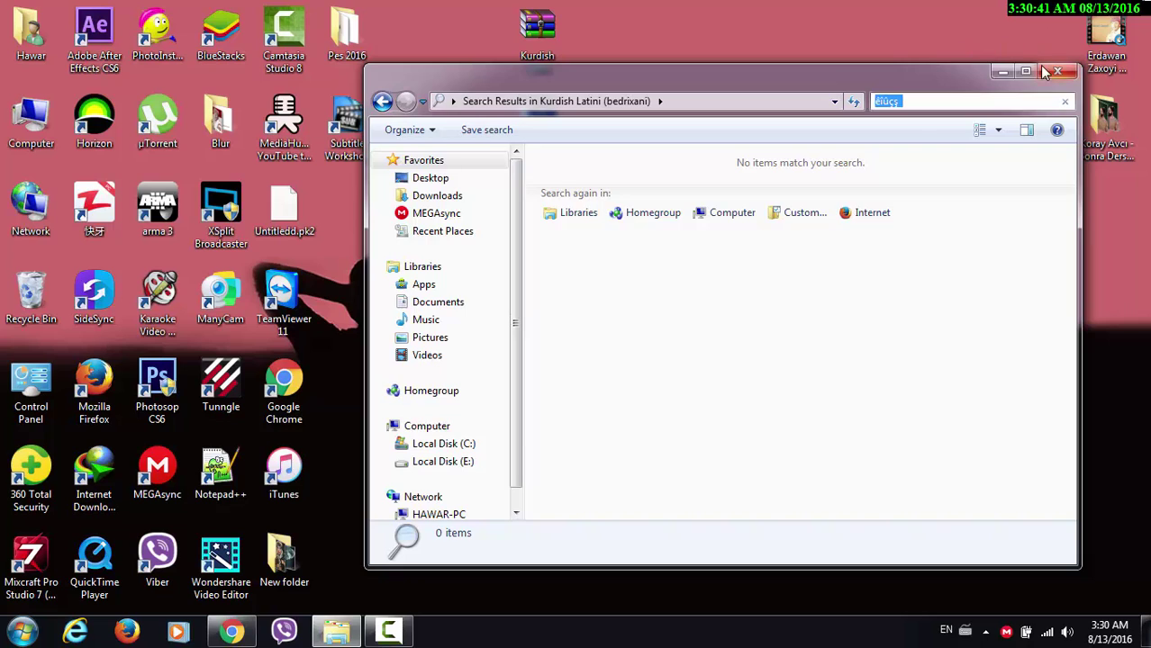
pyautogui.click(1069, 72)
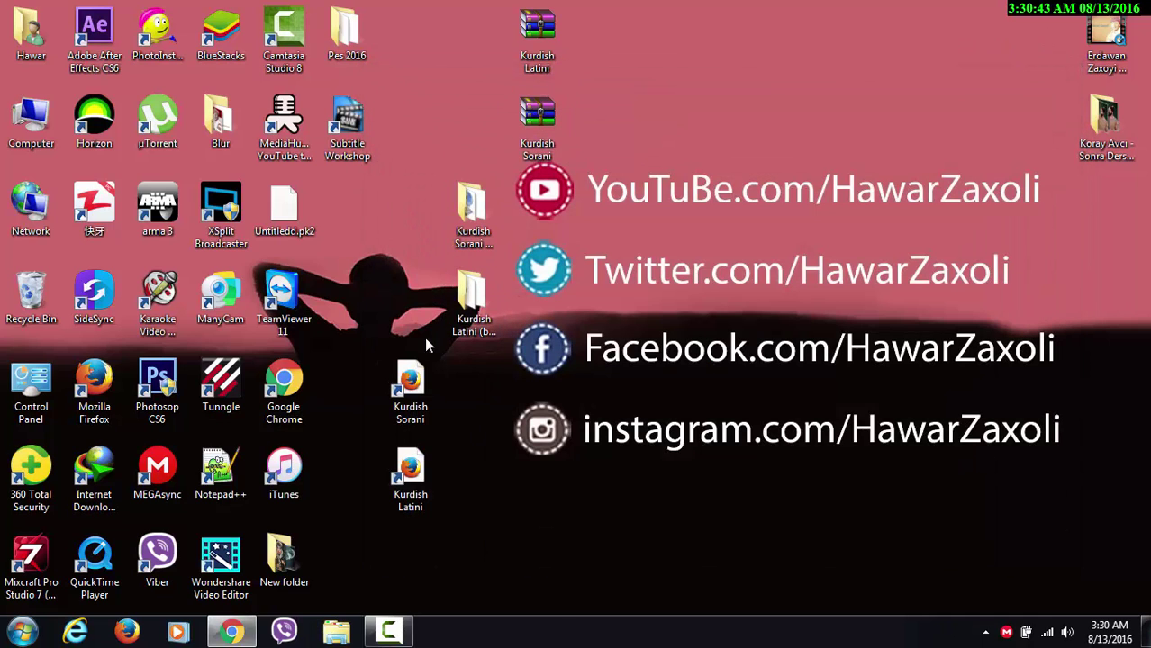
# Open the desktop Kurdish Sorani link in Chrome, request Kurdish Sorani.rar with the risk confirmation ticked, and cancel the download.
pyautogui.moveTo(413, 385); pyautogui.dragTo(240, 635)
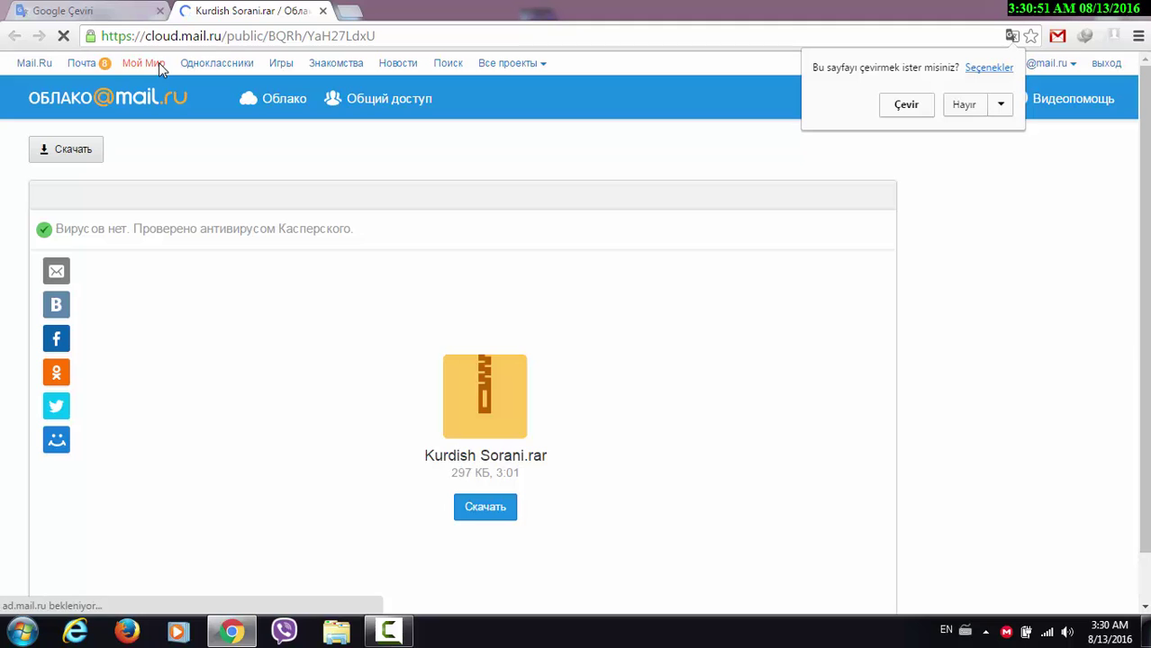
pyautogui.click(477, 518)
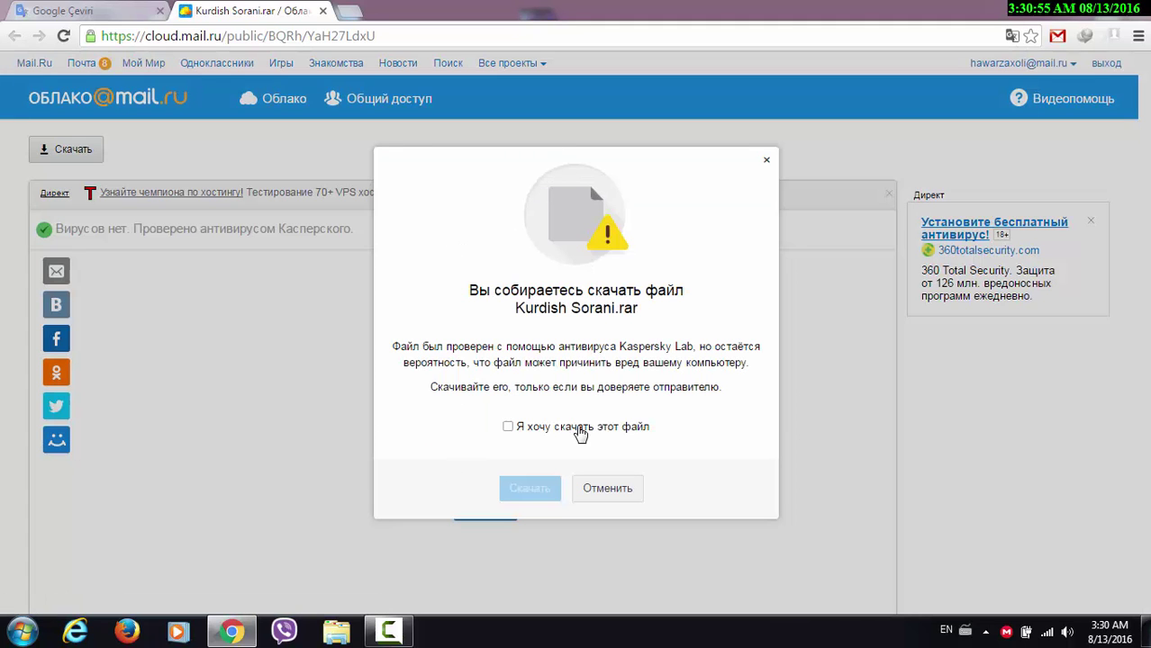
pyautogui.click(580, 433)
pyautogui.click(541, 493)
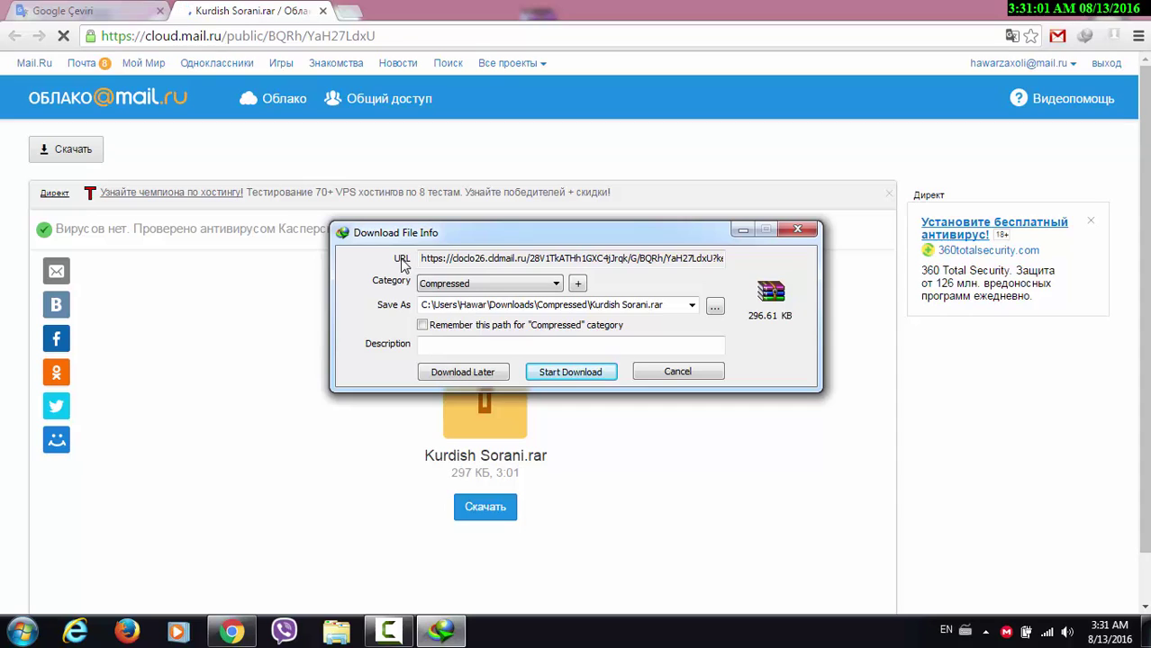
pyautogui.click(677, 372)
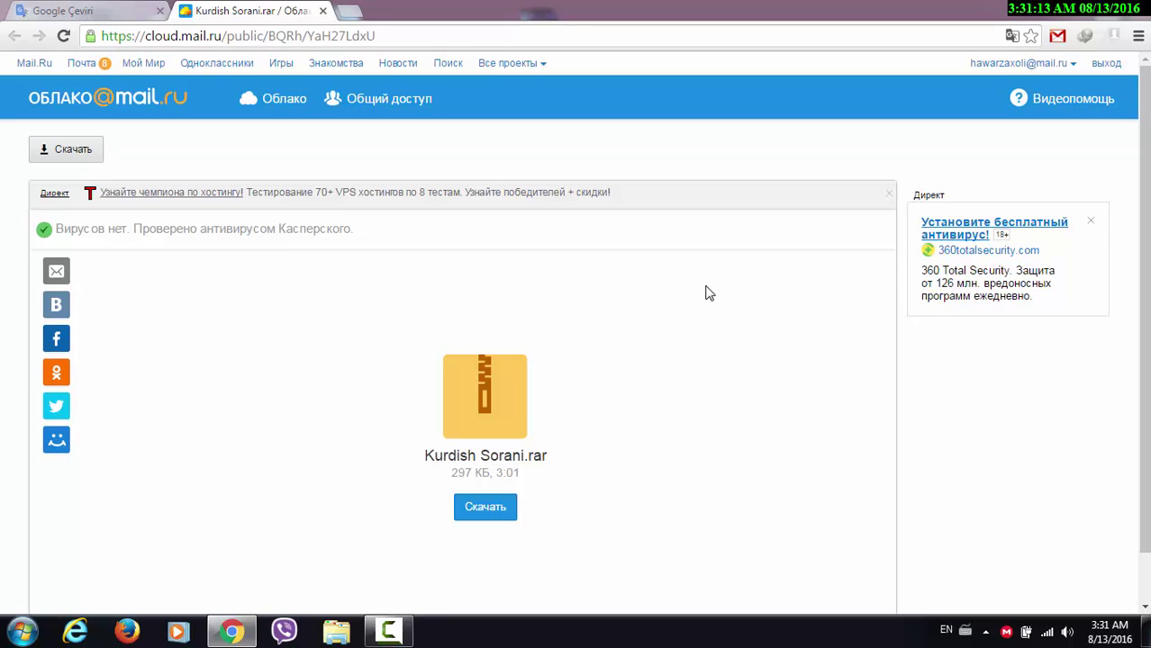
pyautogui.moveTo(377, 36); pyautogui.dragTo(11, 38)
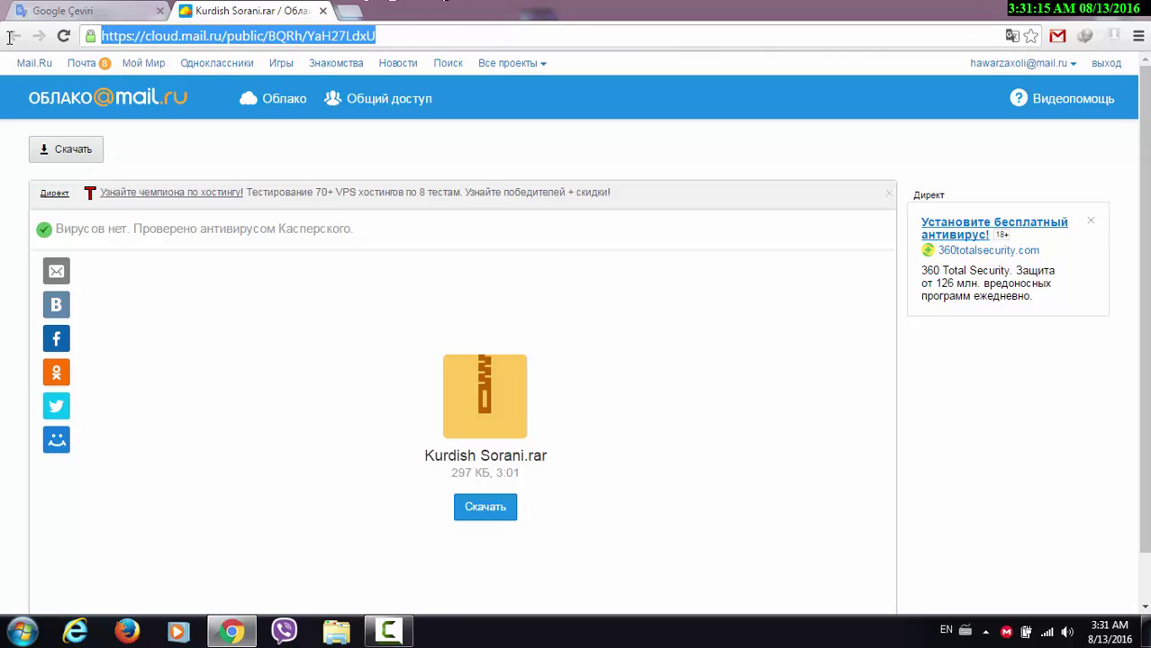
pyautogui.click(436, 28)
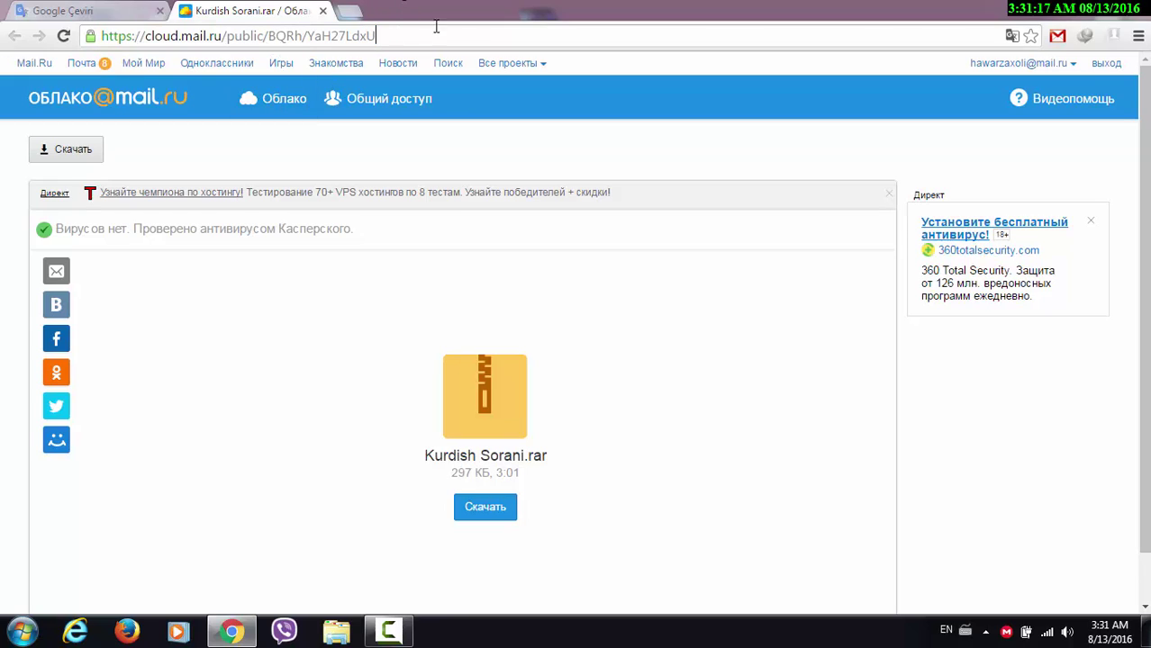
# Open the desktop Kurdish Latini link in a new Chrome tab, maximize the browser, and request the download of Kurdish Latini.rar.
pyautogui.moveTo(466, 11); pyautogui.dragTo(578, 529)
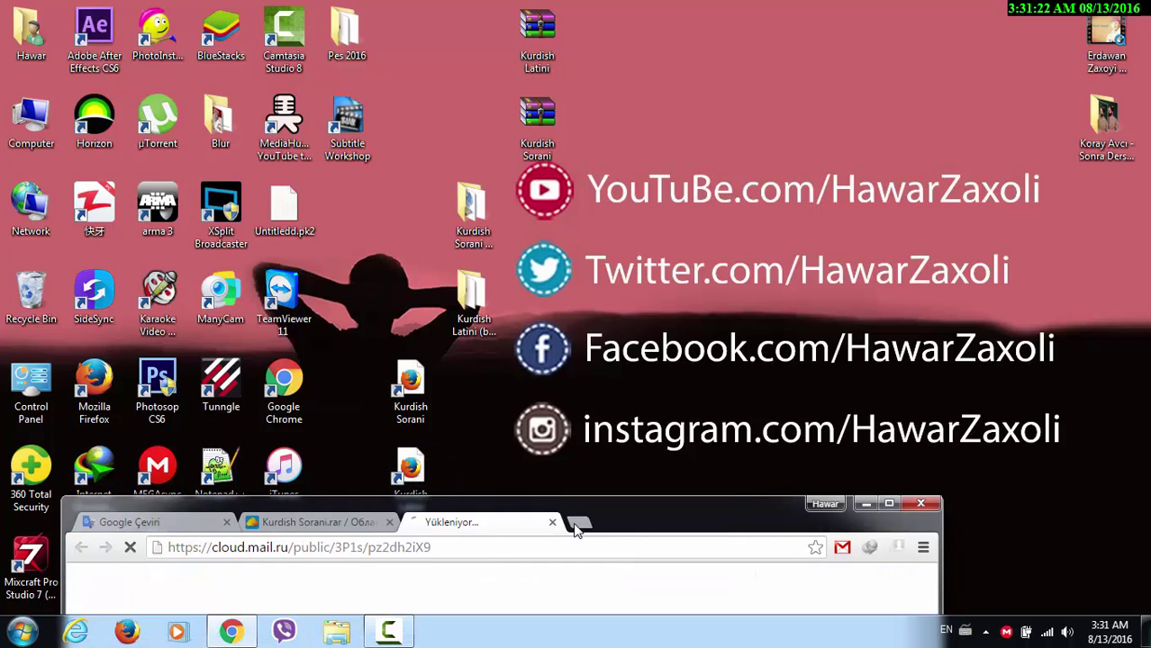
pyautogui.doubleClick(666, 509)
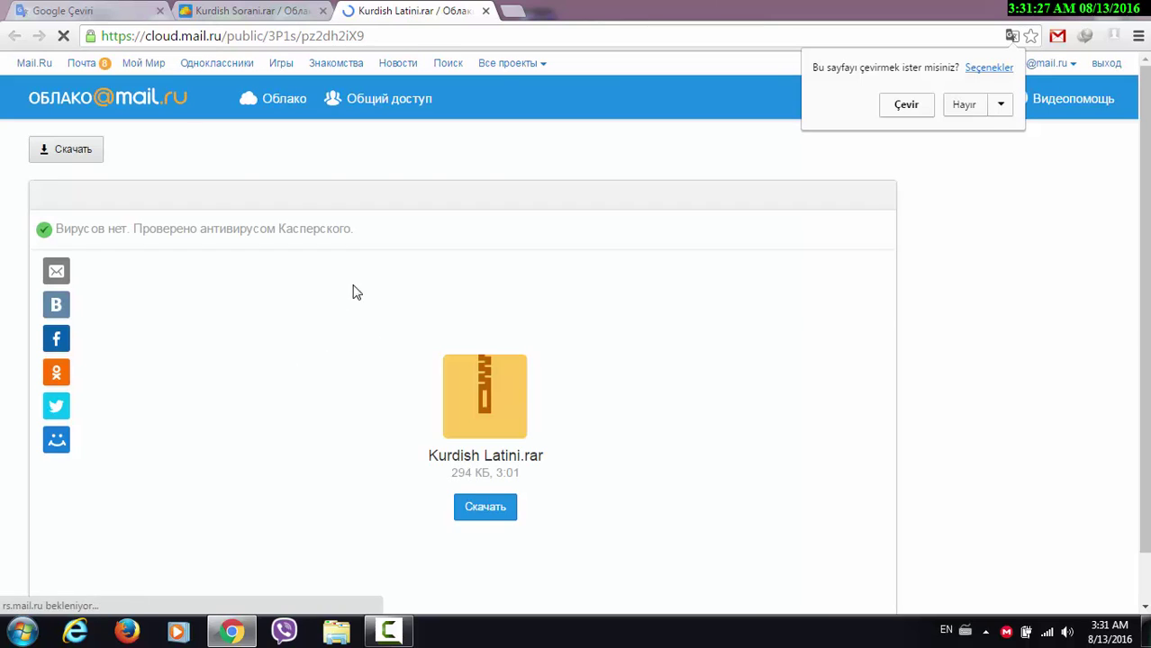
pyautogui.click(487, 513)
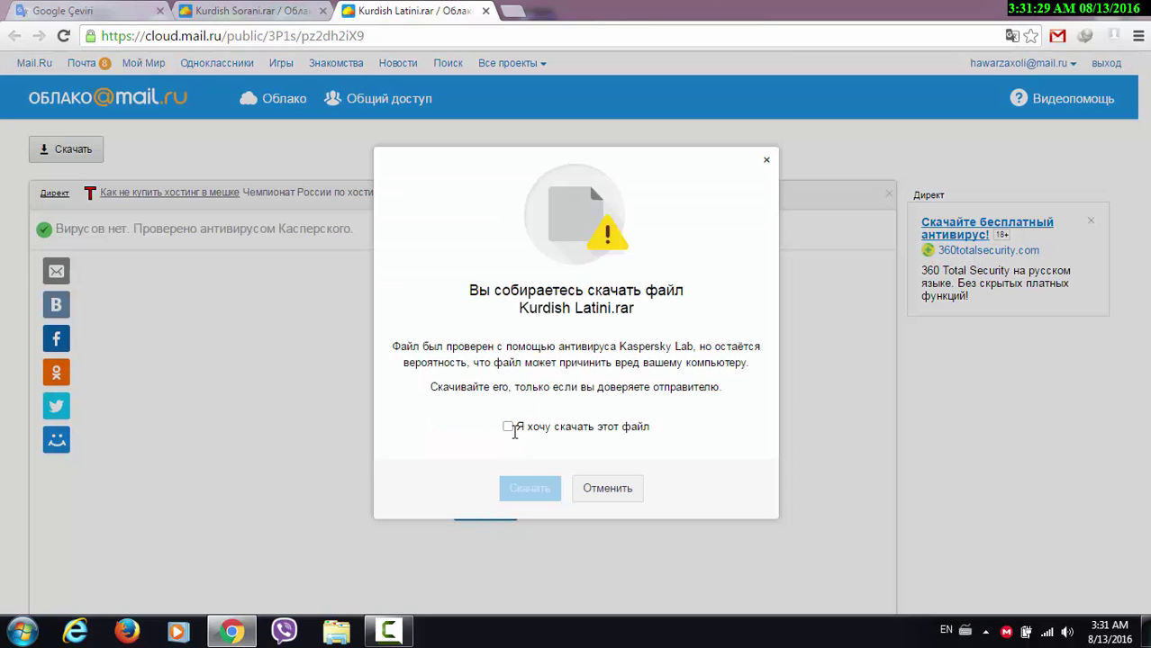